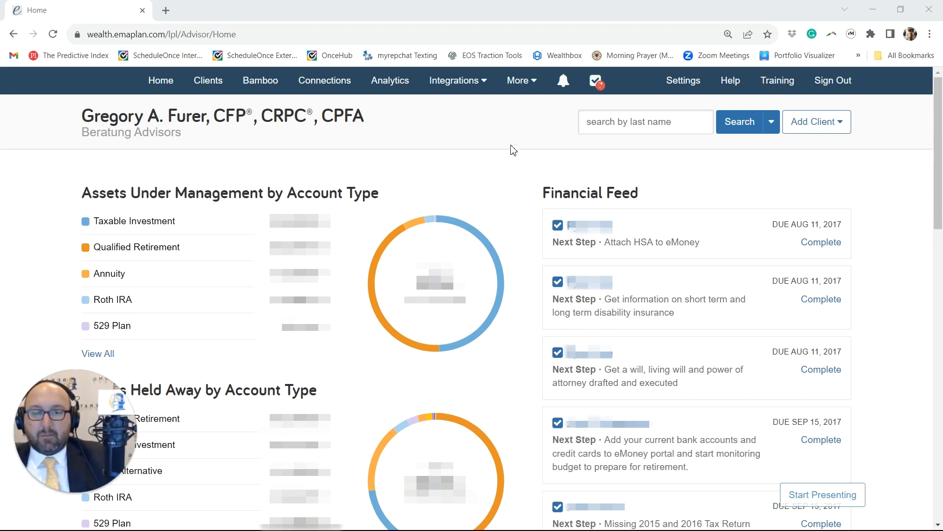
Step: Open the alert notifications and examine the dates of the recent client login entries
left_click(564, 80)
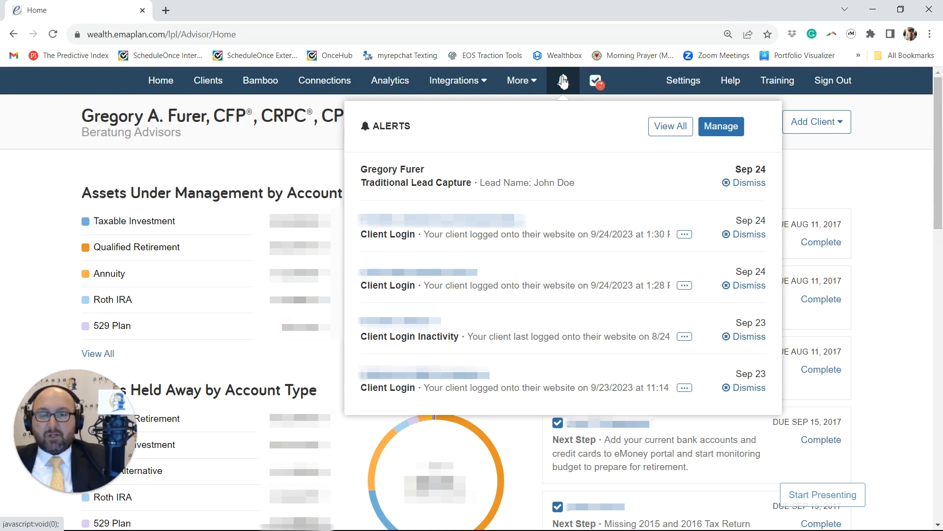
left_click_drag(514, 235, 628, 234)
left_click_drag(570, 286, 633, 287)
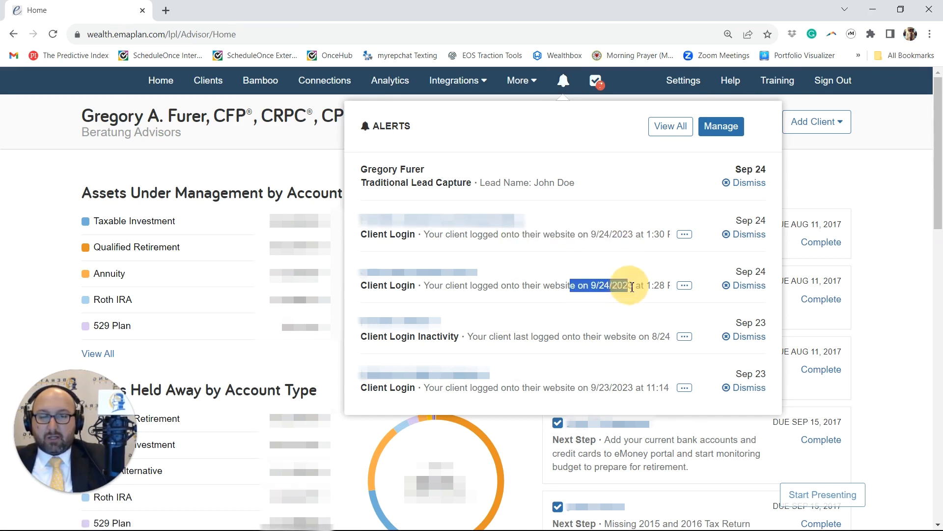
left_click(648, 345)
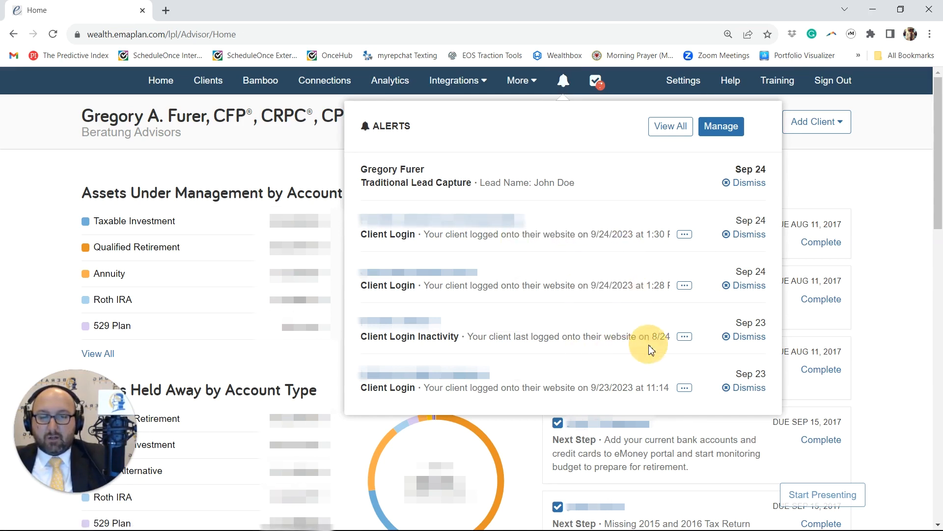
Step: Dismiss all five alerts shown in the notification list, including the Traditional Lead Capture alert
left_click(741, 234)
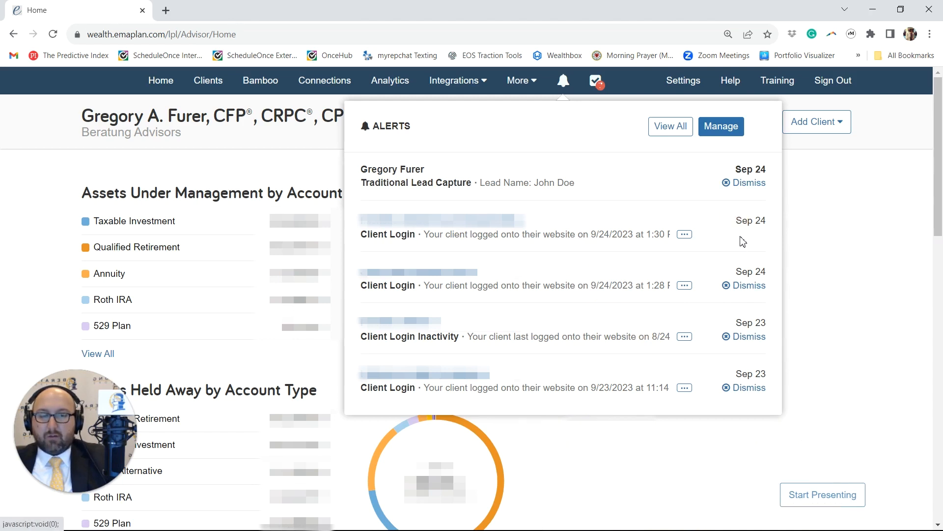
left_click(743, 286)
left_click(751, 340)
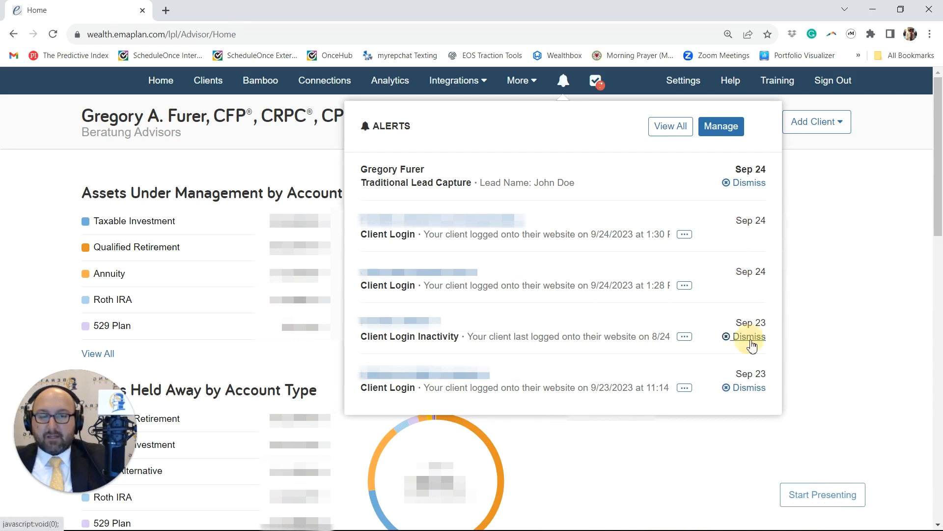
left_click(741, 389)
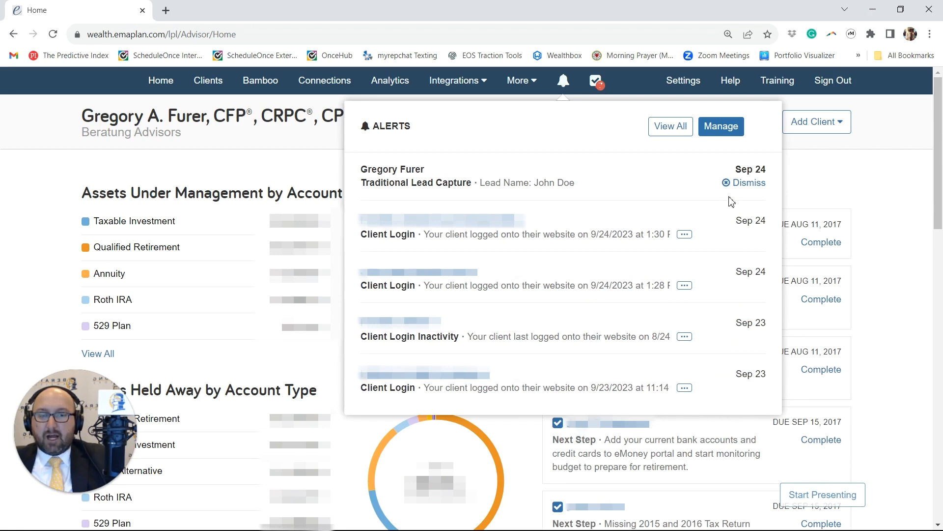
left_click(753, 186)
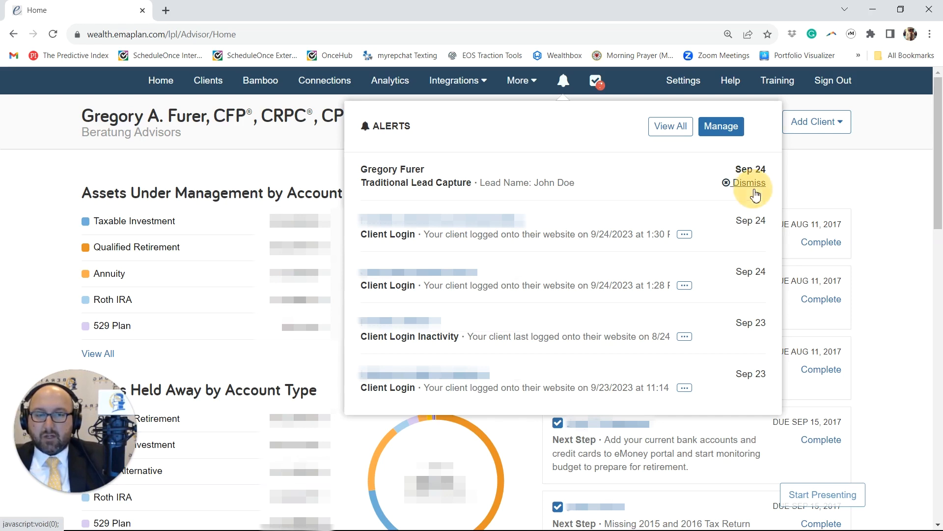
Step: Open alert management and examine which personal alerts are available
left_click(717, 129)
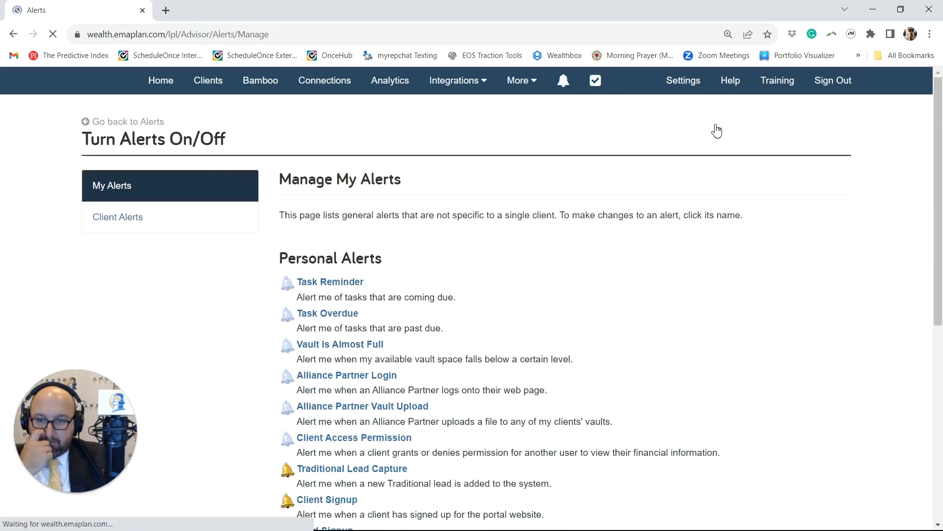
scroll(590, 225, "down", 3)
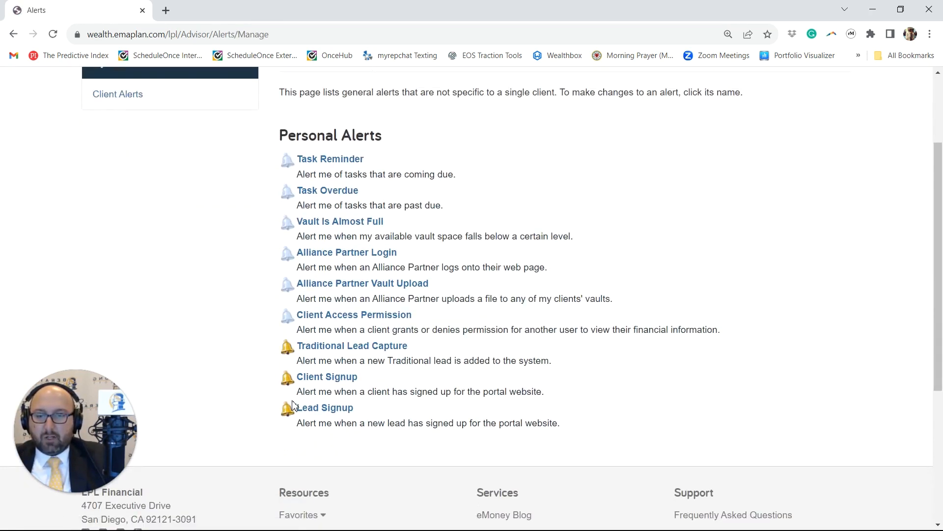
scroll(305, 358, "up", 3)
scroll(324, 315, "down", 2)
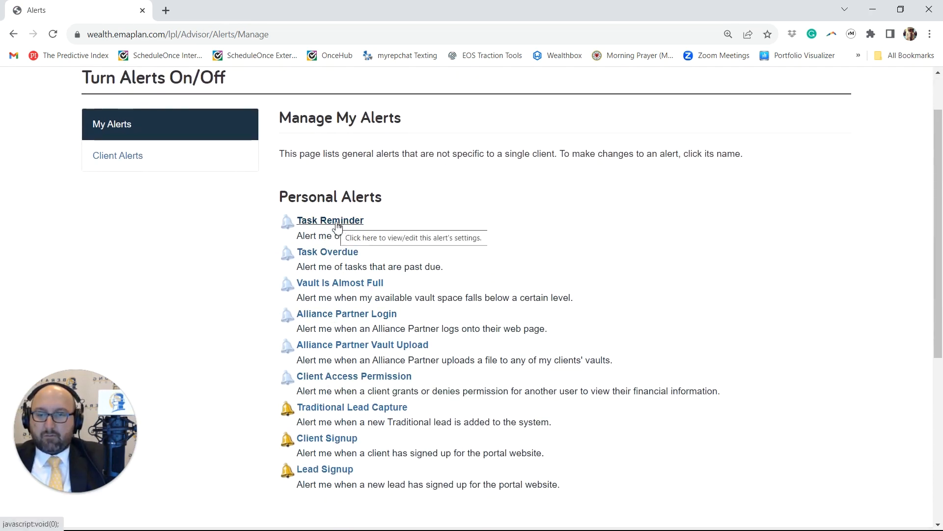
Step: View the Task Reminder alert's settings under My Alerts and return to the alerts overview
left_click(174, 161)
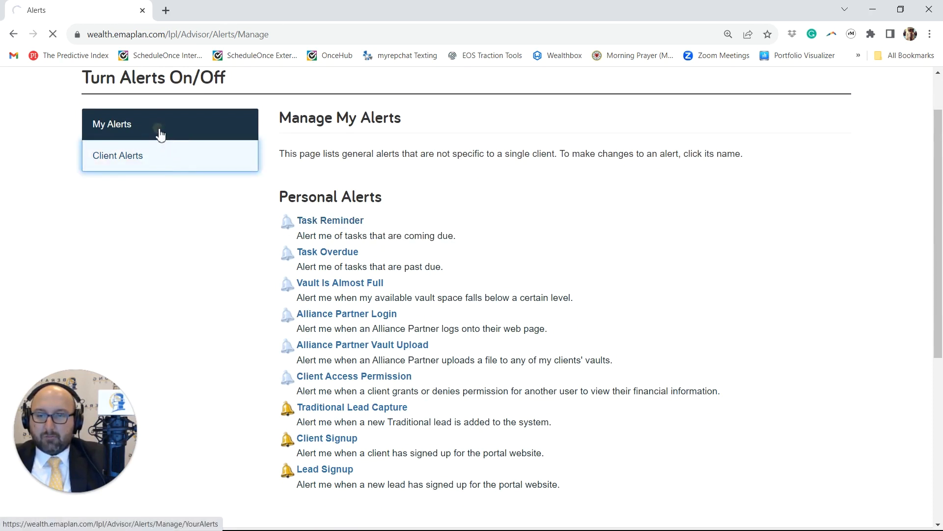
left_click(175, 203)
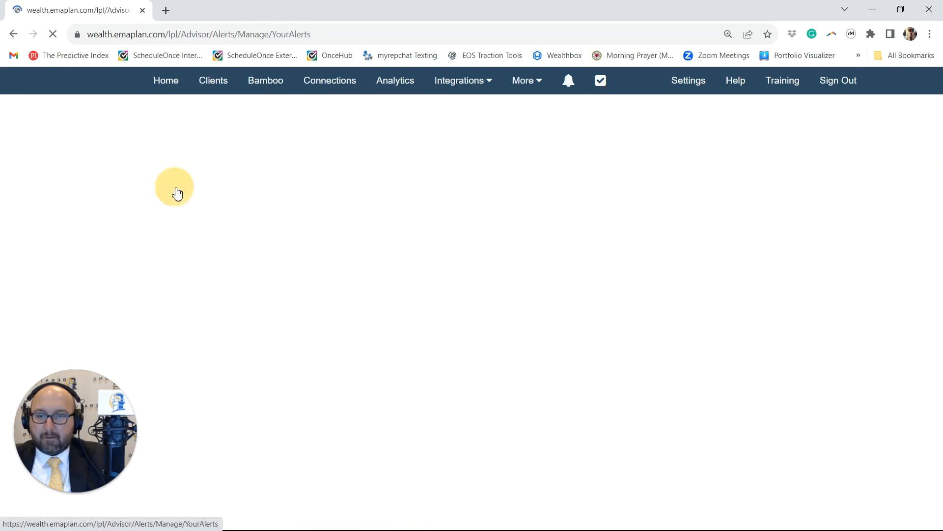
scroll(309, 275, "down", 1)
left_click(335, 222)
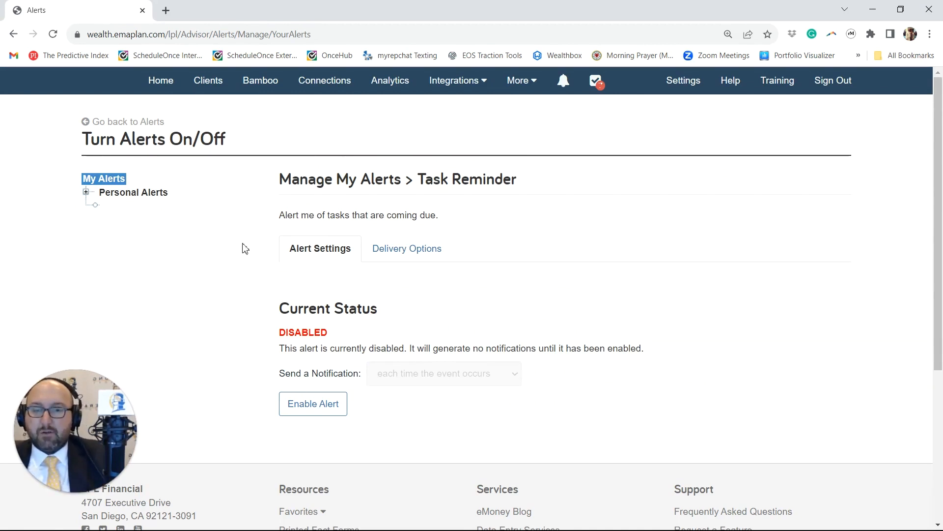
left_click(123, 121)
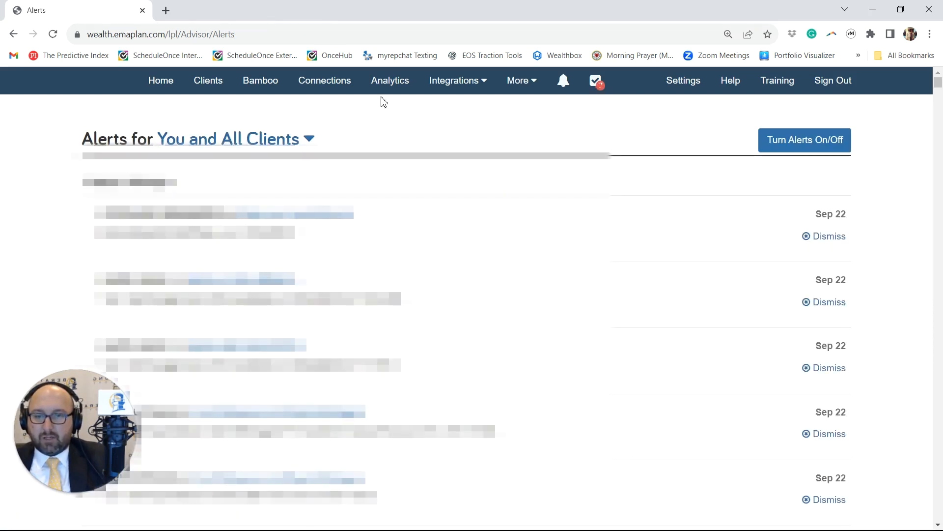
Step: Reopen alert management and review the personal alert descriptions, highlighting those for Client Signup and Lead Signup
left_click(563, 81)
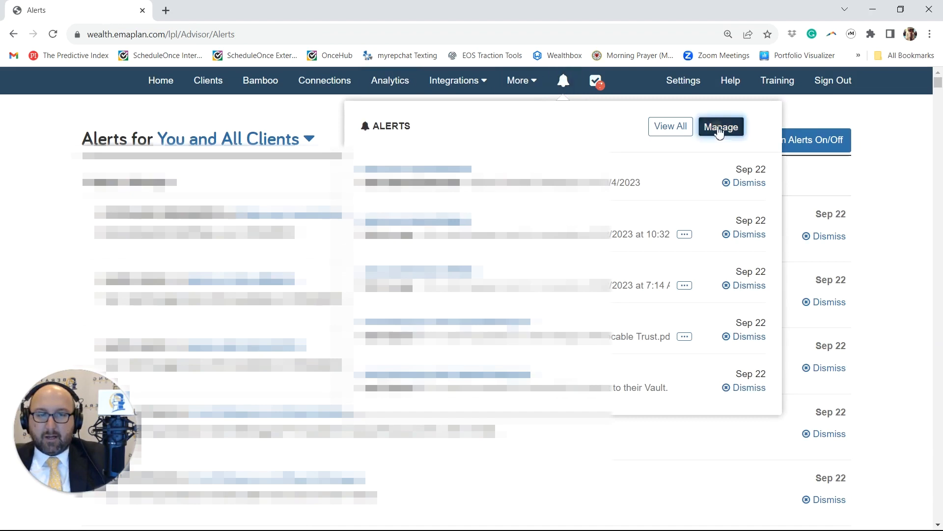
left_click(720, 126)
scroll(339, 314, "down", 1)
scroll(340, 315, "down", 1)
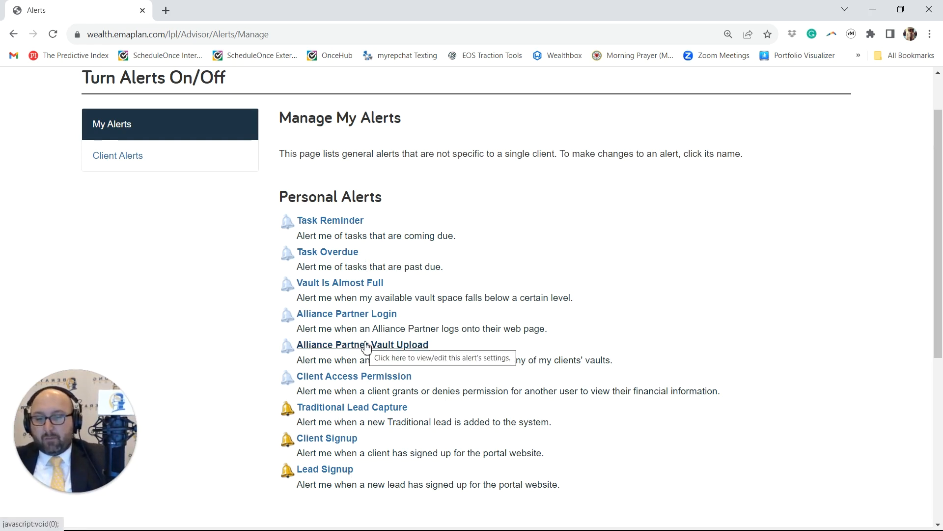
scroll(376, 381, "down", 1)
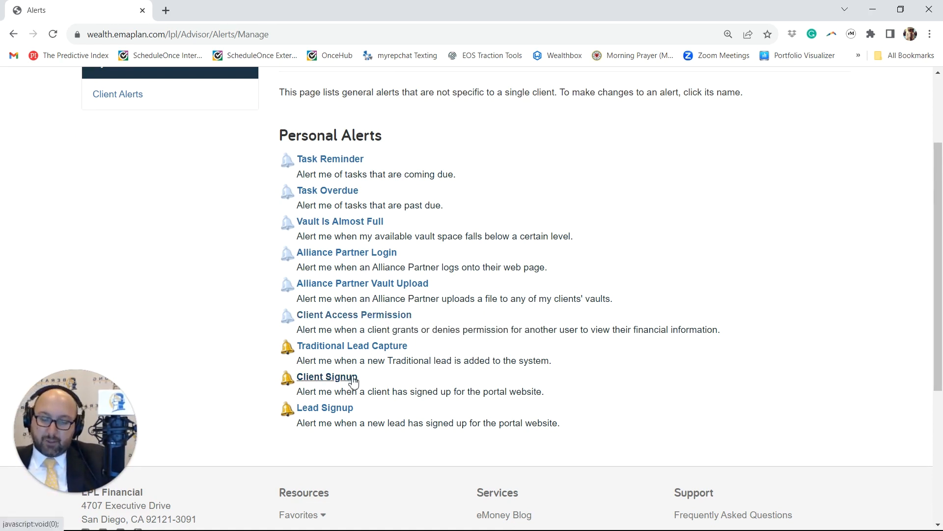
left_click_drag(428, 391, 507, 391)
left_click_drag(342, 422, 458, 425)
left_click(458, 425)
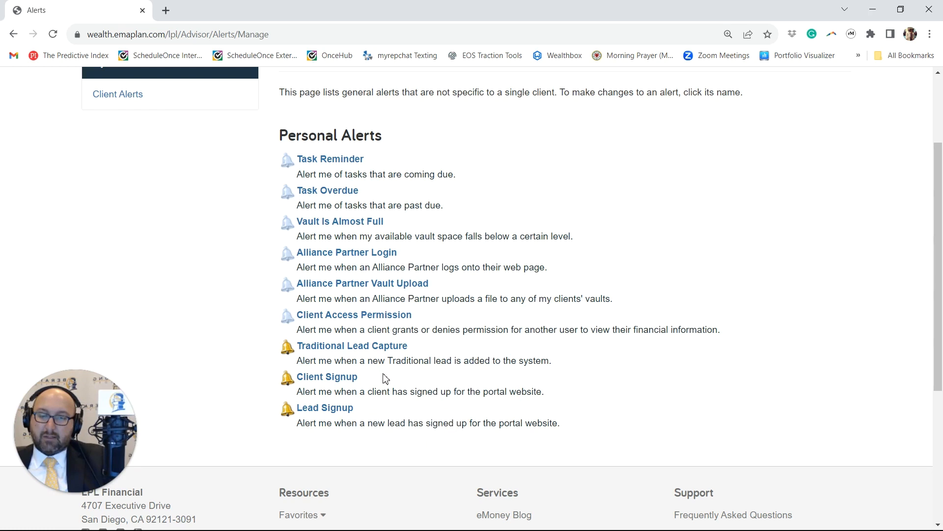
Step: Open the Traditional Lead Capture alert's delivery options and examine its e-mail recipients and the entry for adding another
left_click(377, 347)
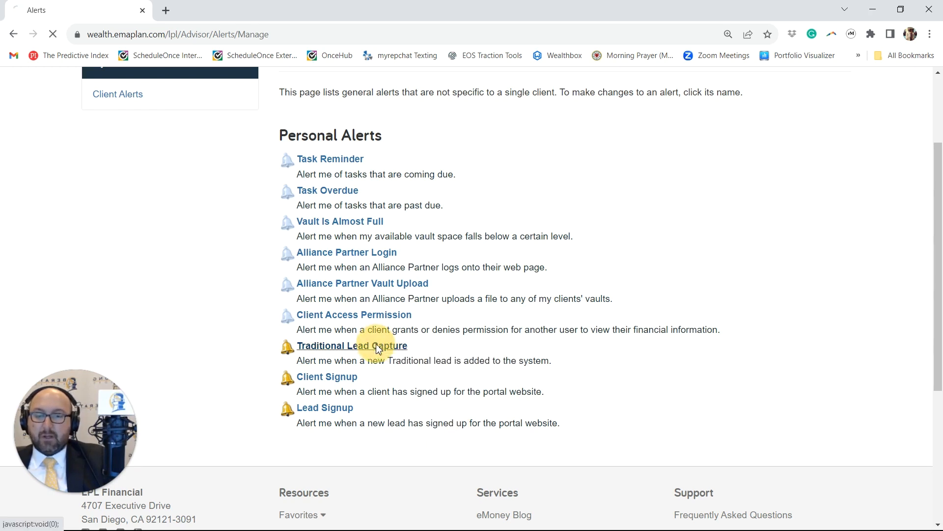
left_click(429, 252)
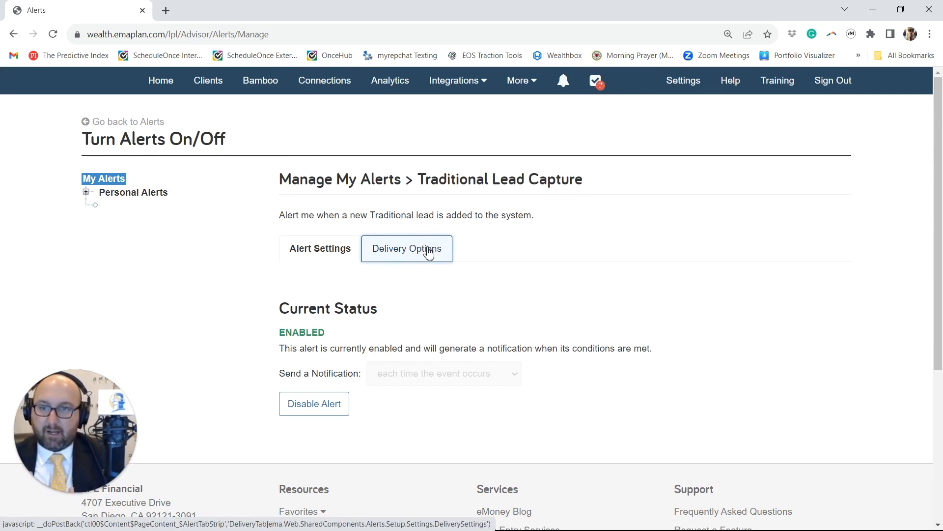
left_click(428, 252)
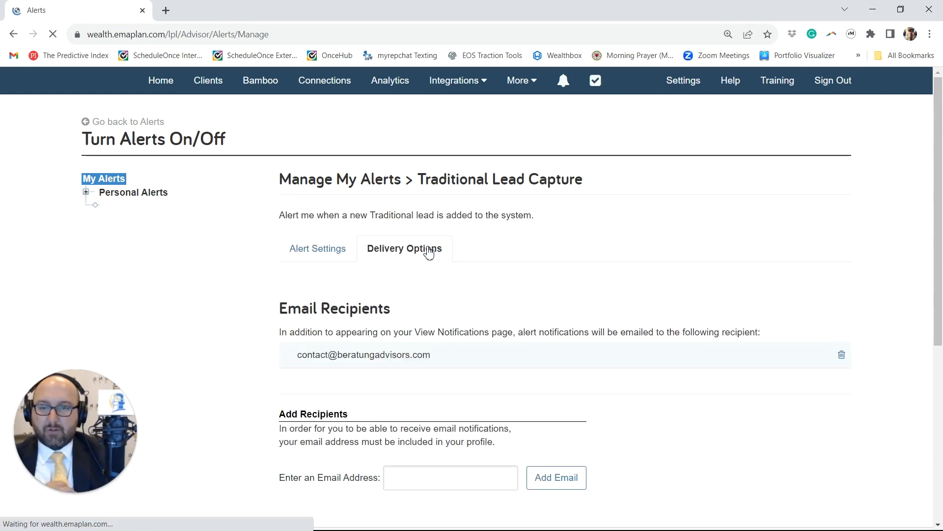
scroll(428, 252, "down", 1)
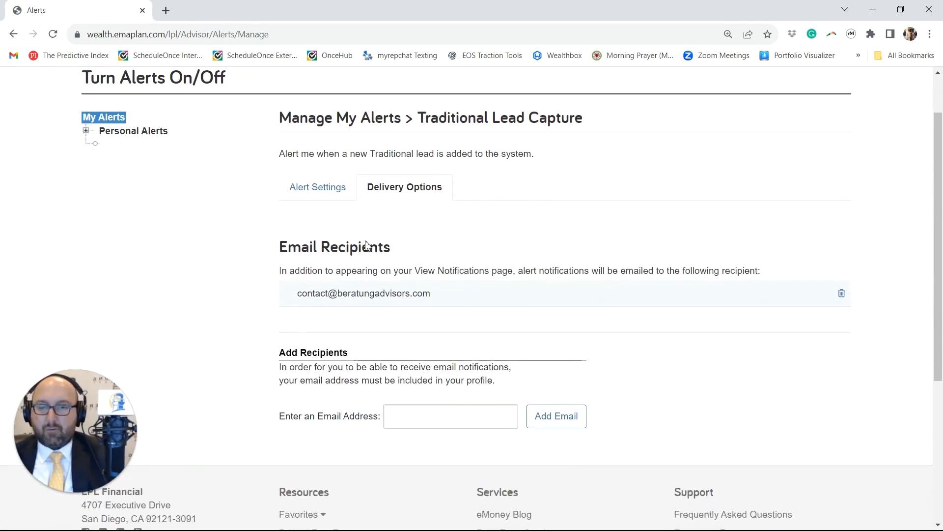
left_click_drag(459, 306, 299, 300)
left_click(300, 311)
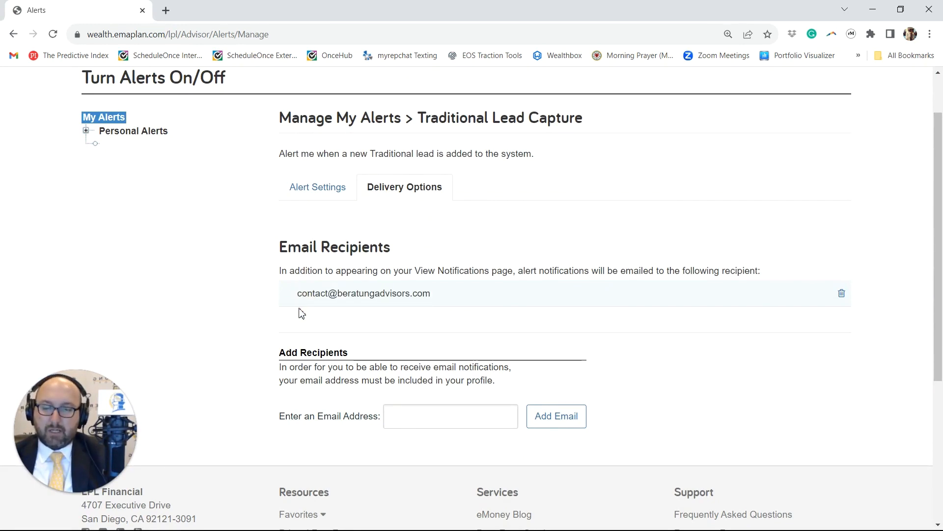
left_click(390, 415)
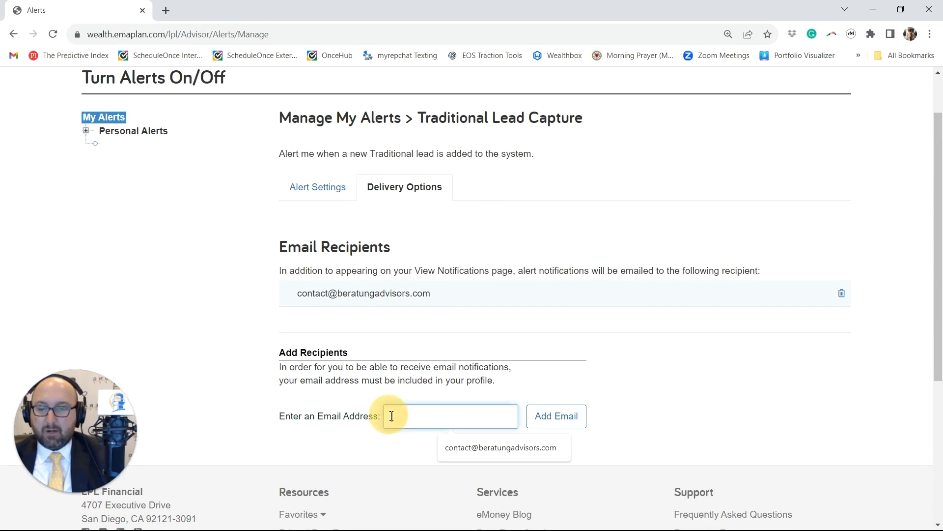
left_click(432, 352)
scroll(192, 184, "up", 2)
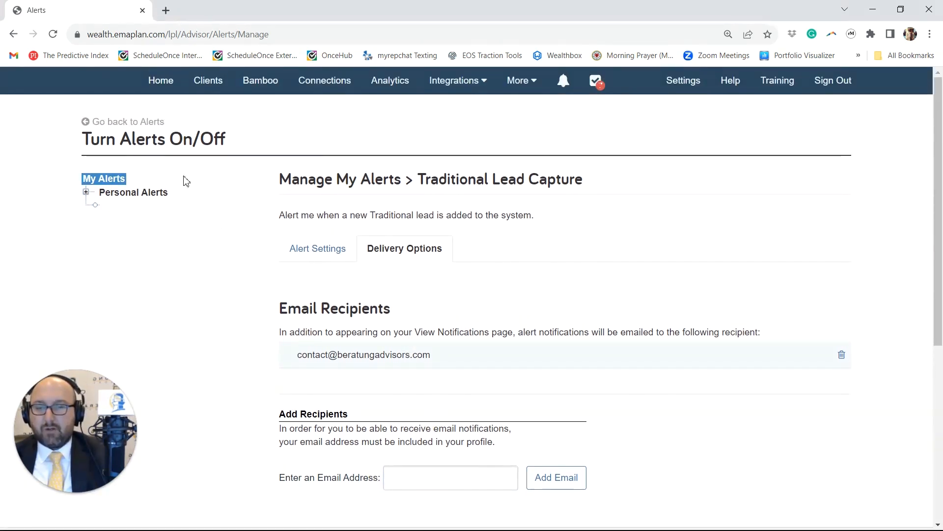
Step: Leave the Traditional Lead Capture settings and open the Client Alerts management page
left_click(120, 122)
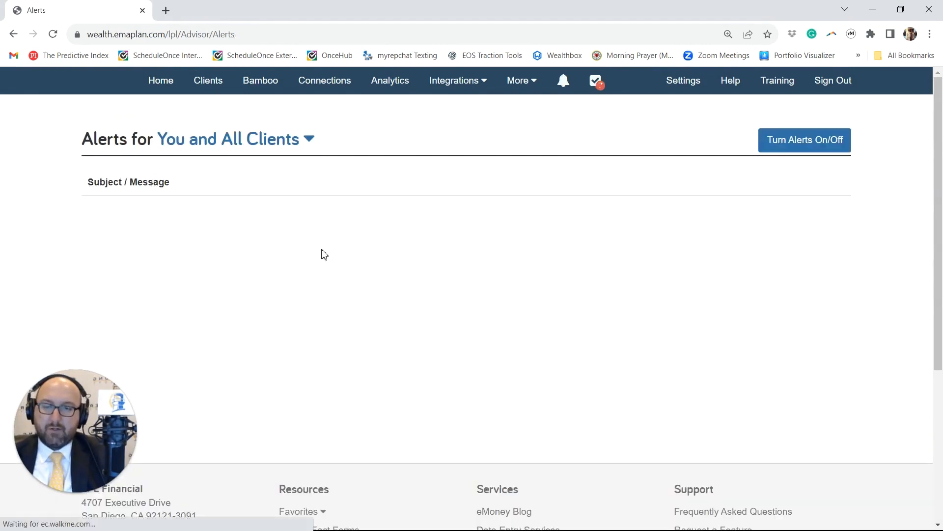
left_click(566, 81)
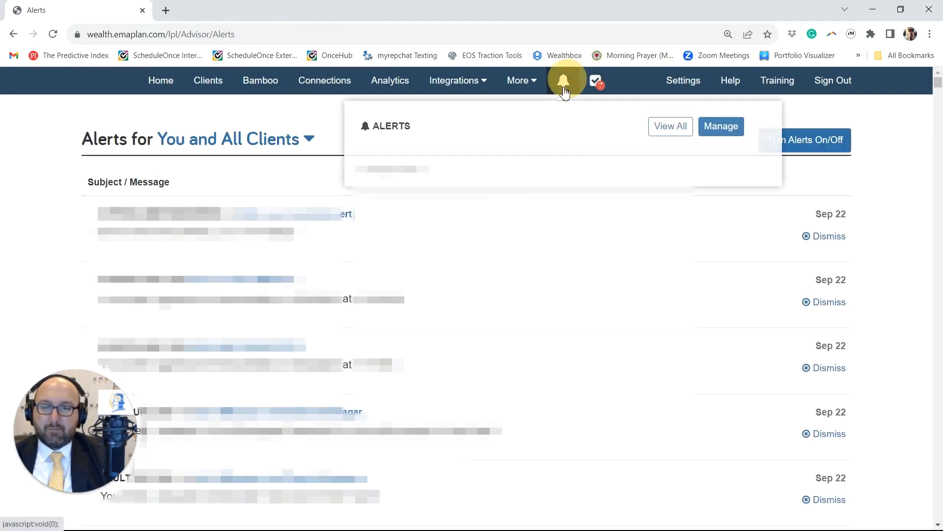
left_click(710, 132)
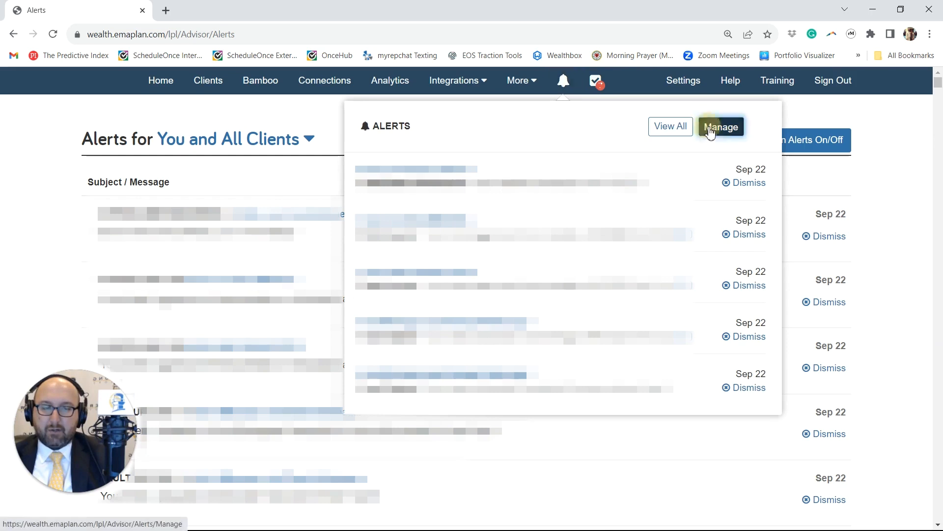
left_click(203, 226)
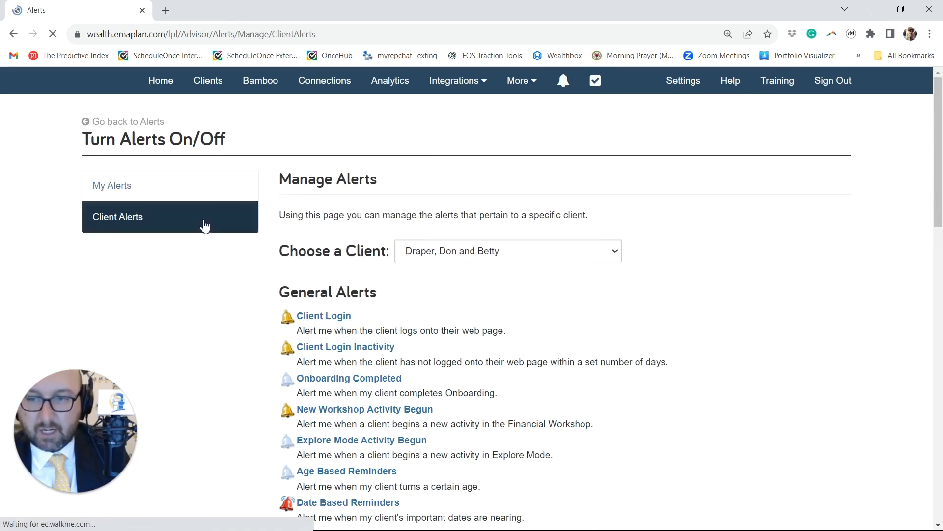
Step: Disable the Client Login general alert for the chosen sample client
scroll(348, 253, "down", 2)
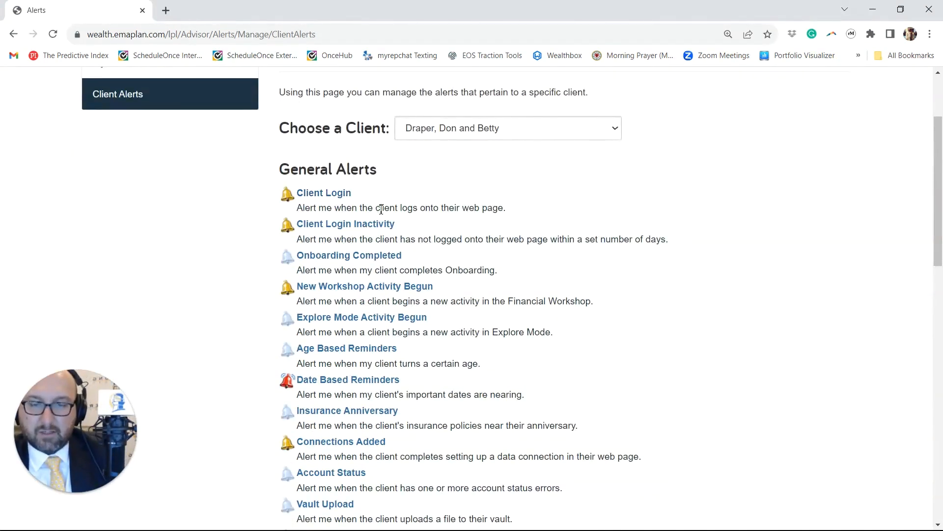
left_click(302, 194)
left_click(343, 343)
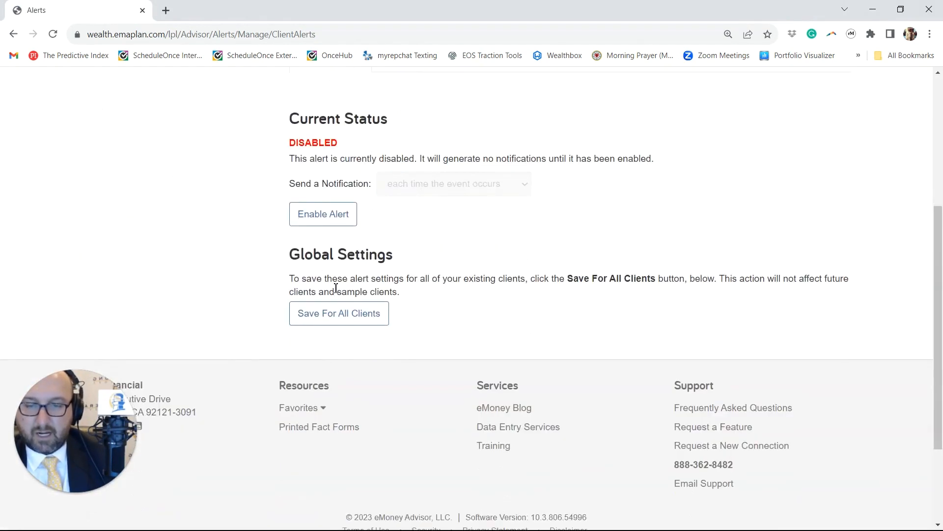
Step: Expand the General Alert group and disable the Client Login Inactivity alert for the sample client
scroll(344, 347, "up", 3)
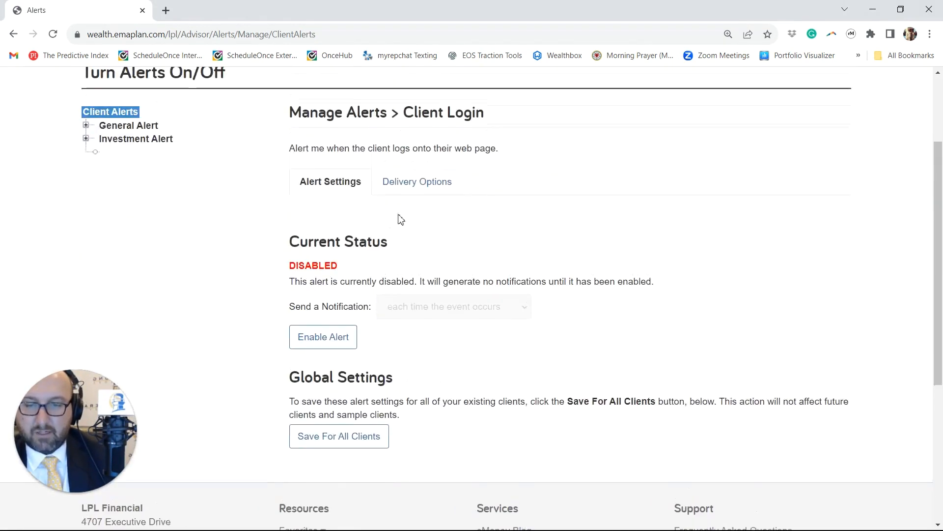
left_click(86, 128)
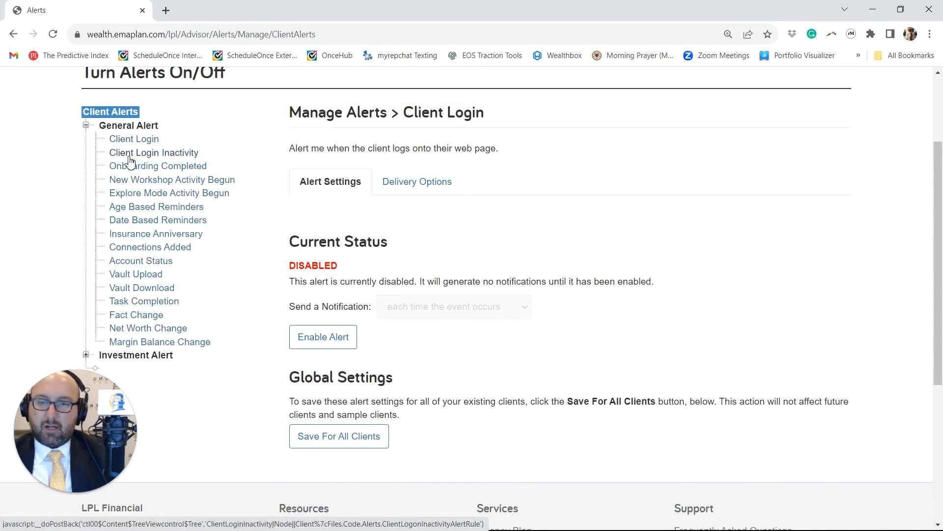
left_click(129, 156)
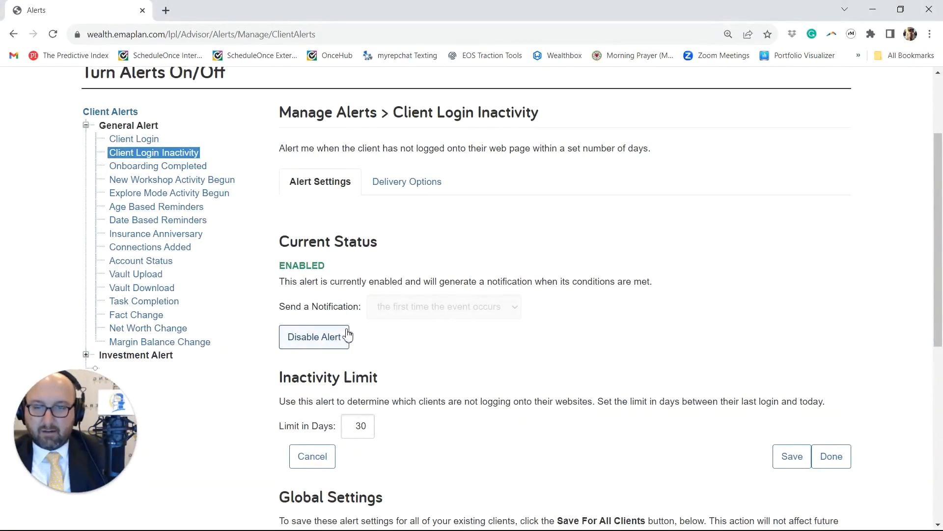
left_click(333, 337)
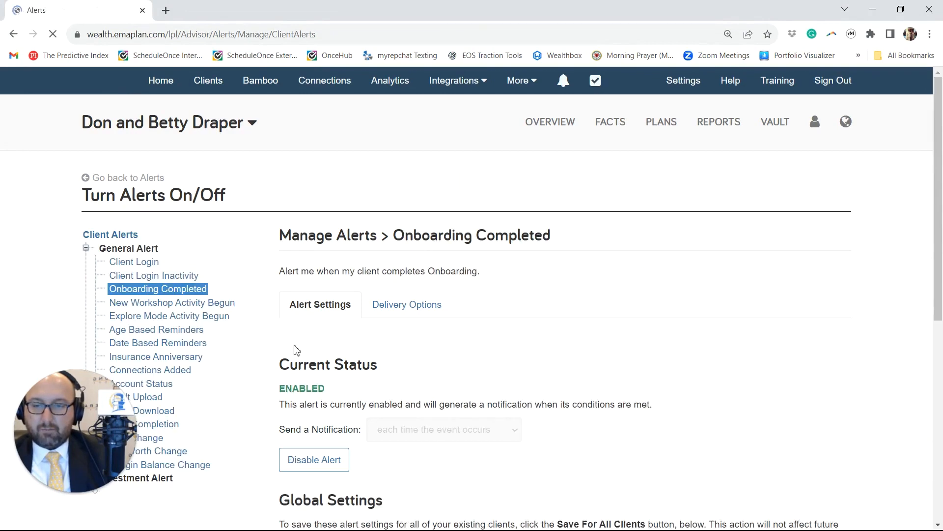
Step: Disable the New Workshop Activity Begun general alert for the sample client
scroll(315, 319, "down", 3)
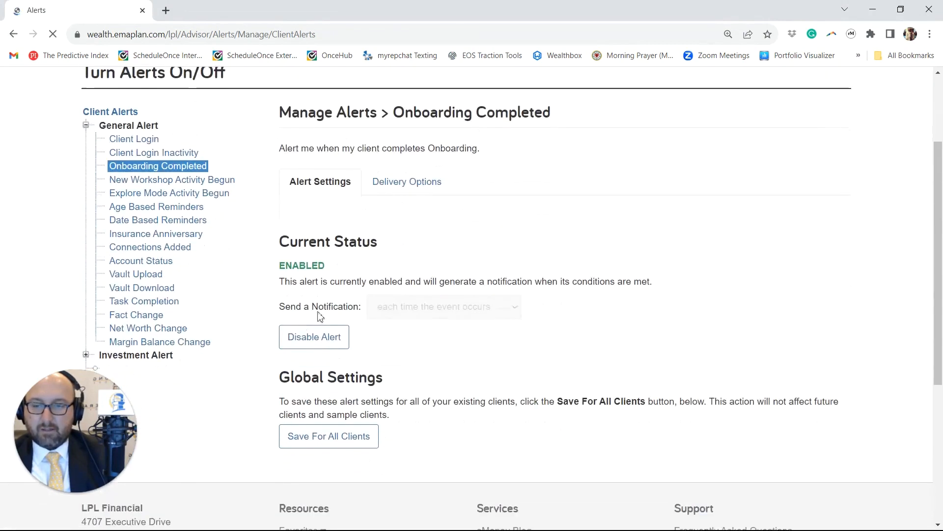
left_click(157, 181)
scroll(343, 276, "down", 2)
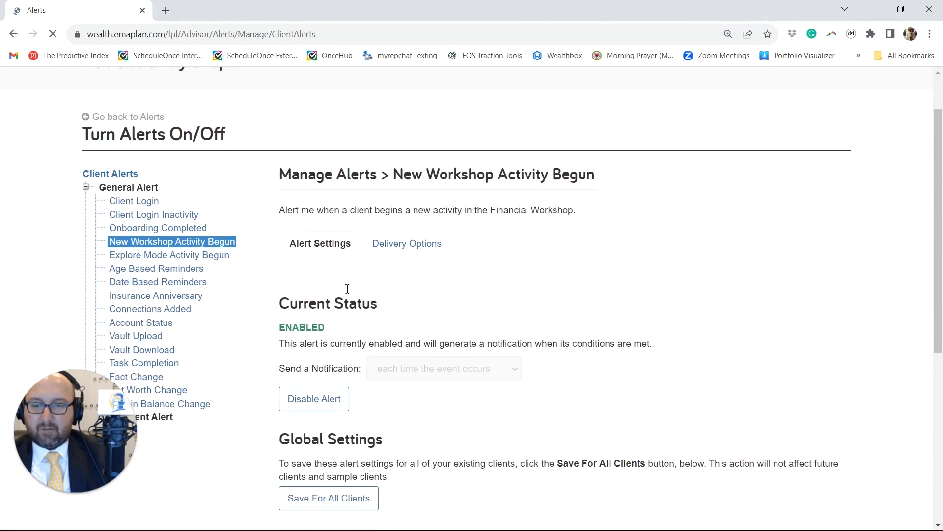
left_click(309, 397)
Step: Review the Explore Mode Activity Begun and Age Based Reminders alerts, including the age-related events to monitor
scroll(197, 216, "down", 3)
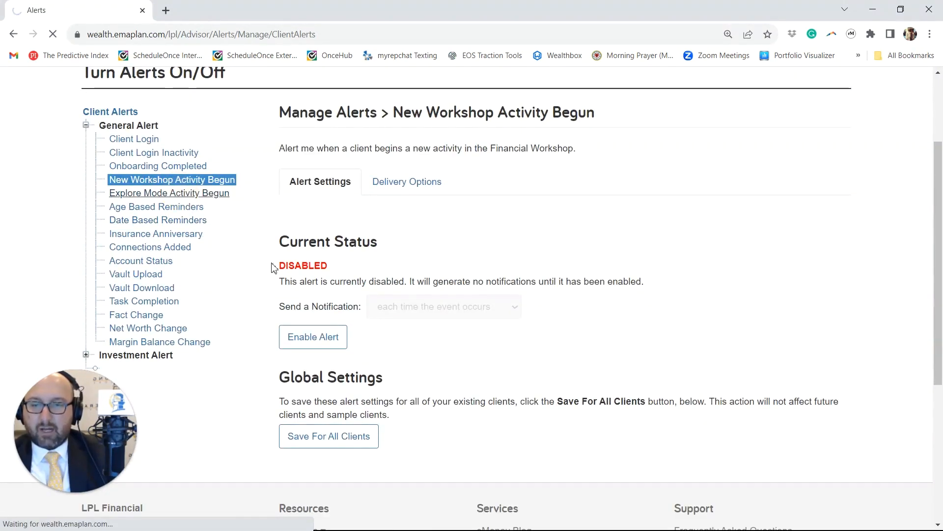
scroll(295, 261, "down", 1)
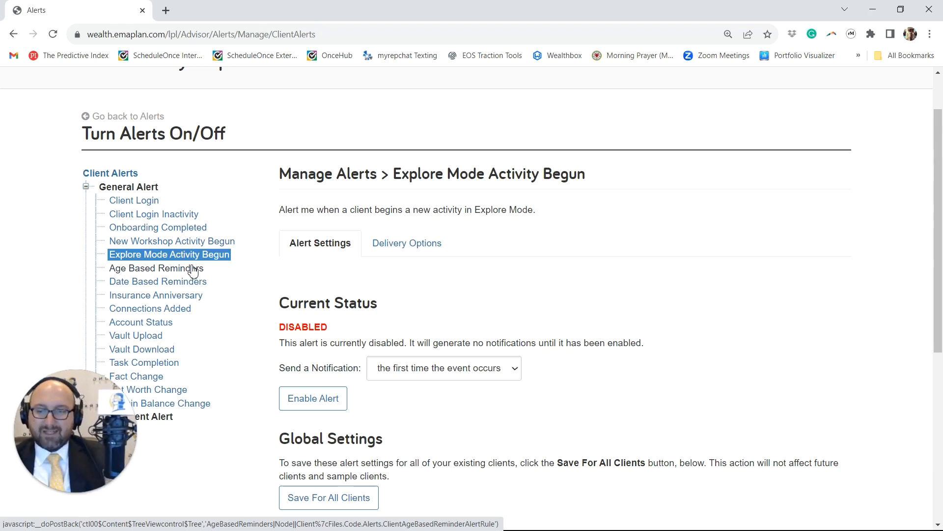
left_click(193, 270)
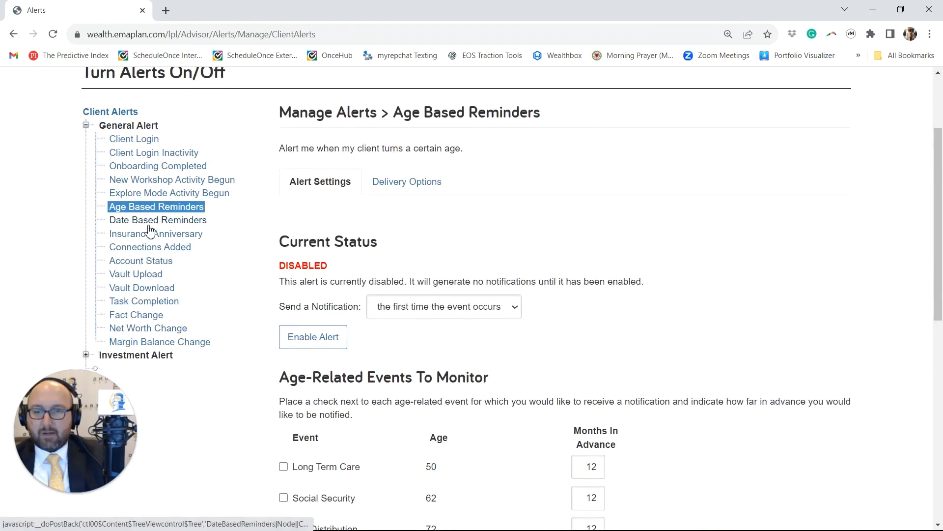
scroll(314, 372, "down", 3)
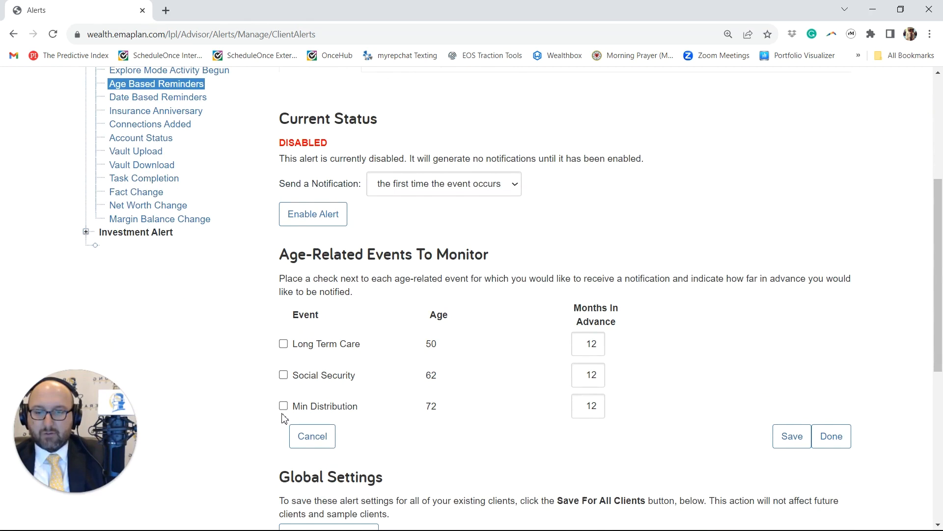
scroll(284, 418, "down", 3)
scroll(363, 472, "up", 4)
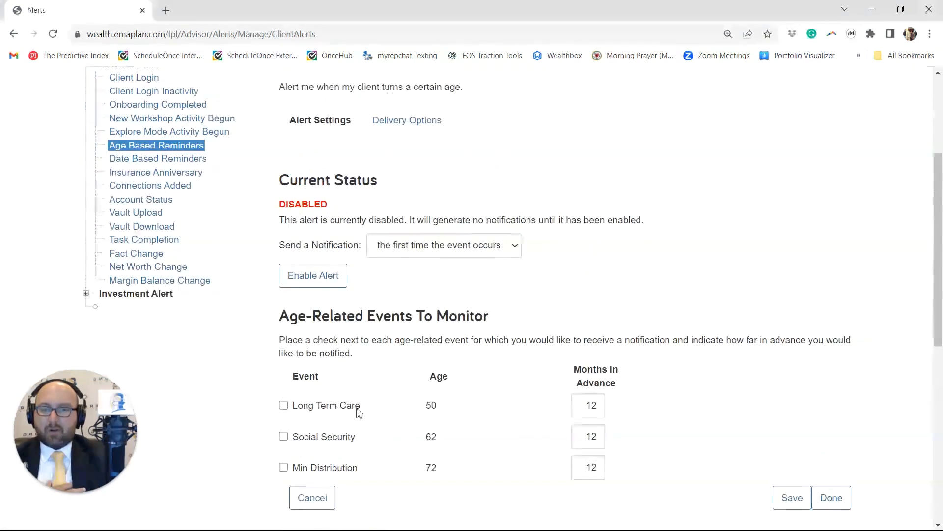
Step: Open the Date Based Reminders alert and examine its status, monitored events and the entry for adding a new event
left_click(143, 160)
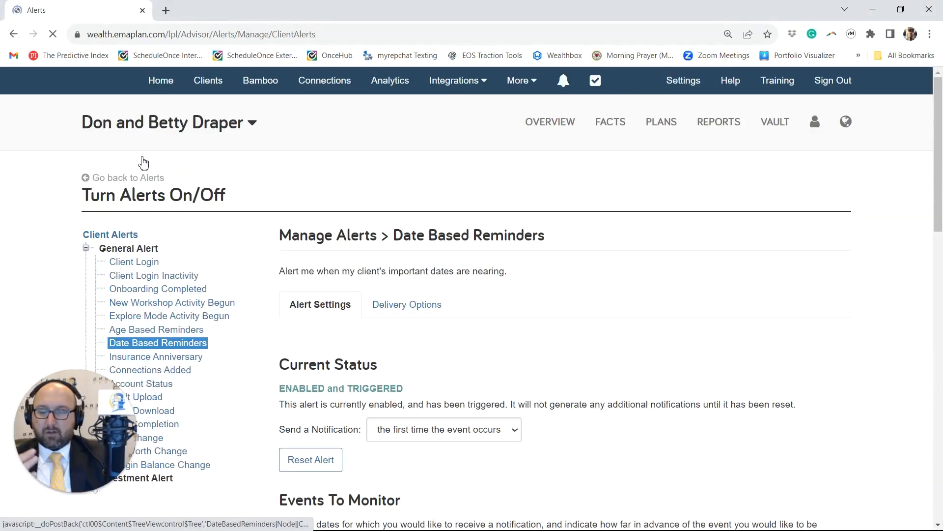
scroll(186, 239, "down", 2)
scroll(186, 241, "up", 1)
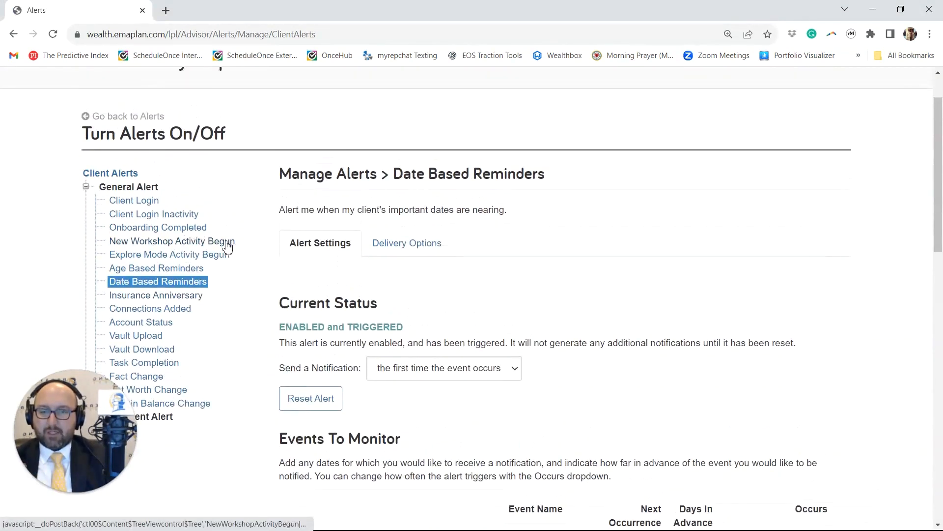
scroll(234, 248, "down", 3)
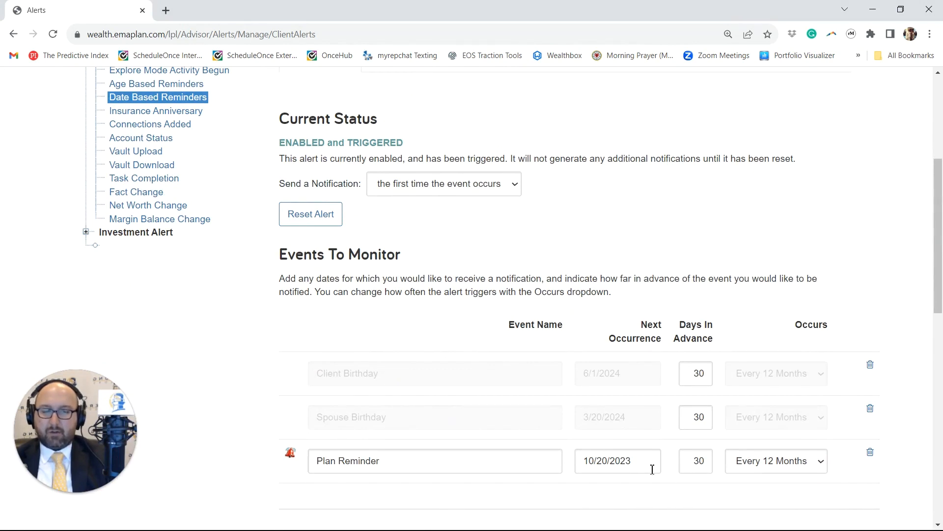
scroll(647, 464, "down", 1)
scroll(562, 391, "up", 3)
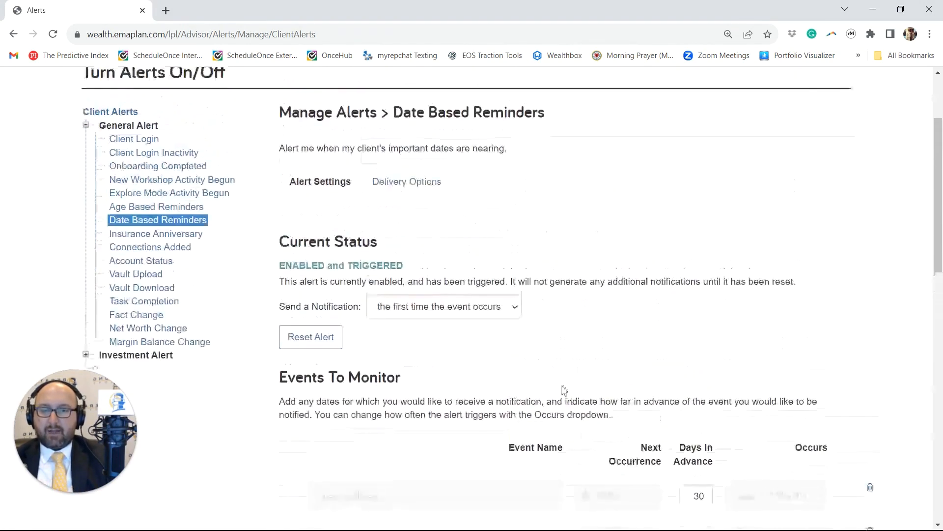
scroll(414, 233, "up", 1)
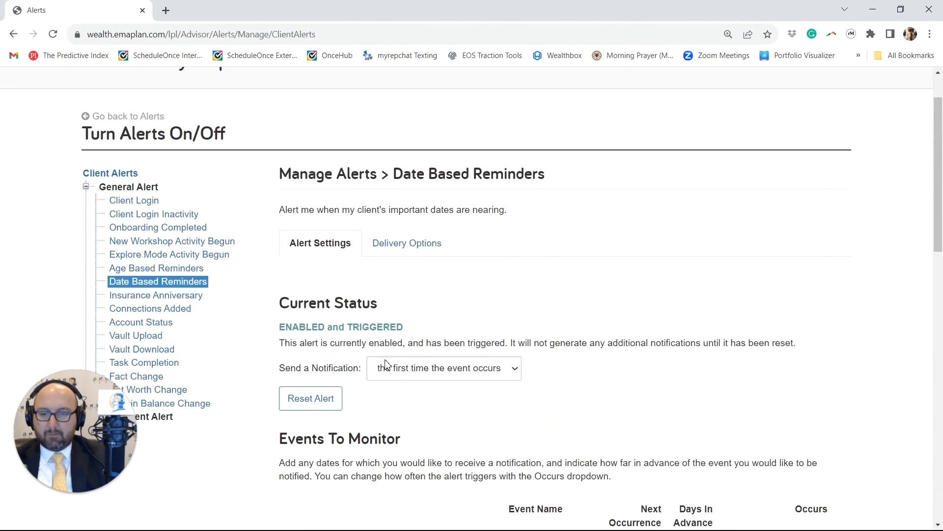
scroll(403, 326, "down", 3)
scroll(405, 328, "down", 1)
scroll(403, 323, "down", 2)
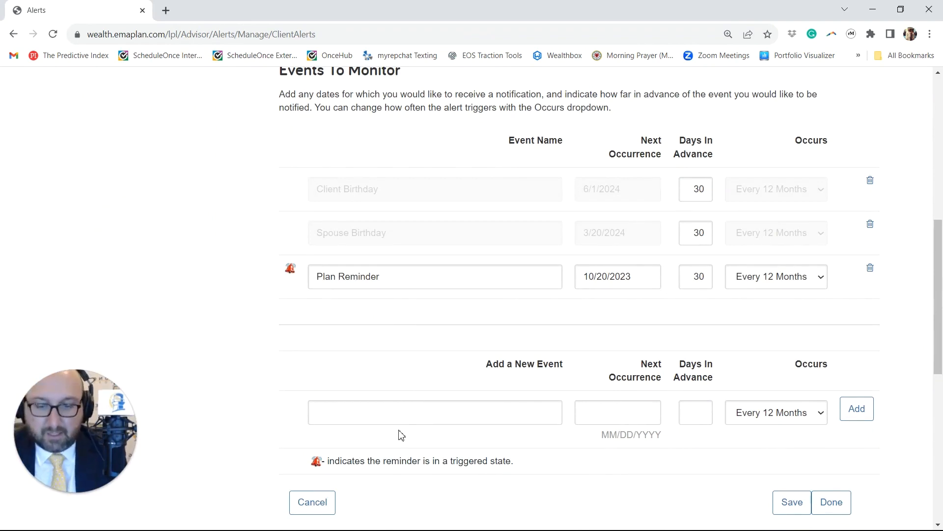
scroll(383, 314, "up", 5)
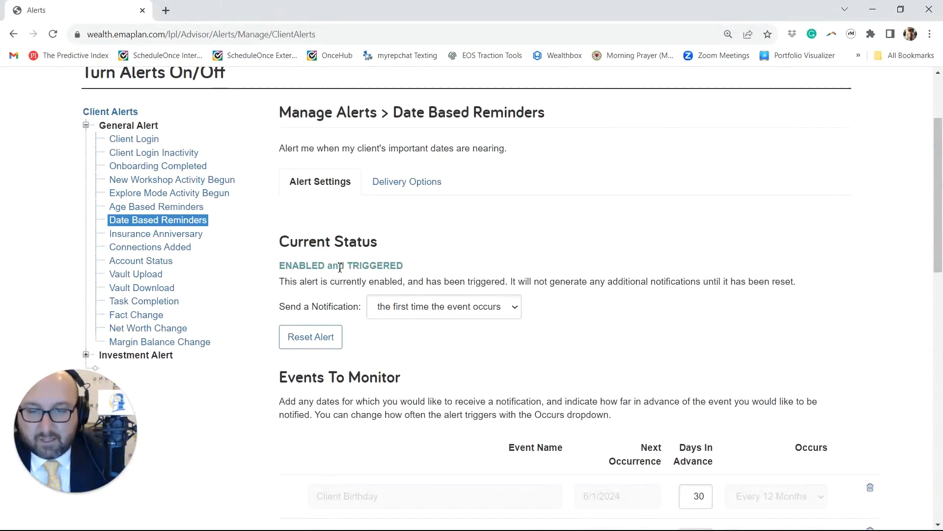
scroll(401, 371, "down", 1)
scroll(400, 371, "down", 3)
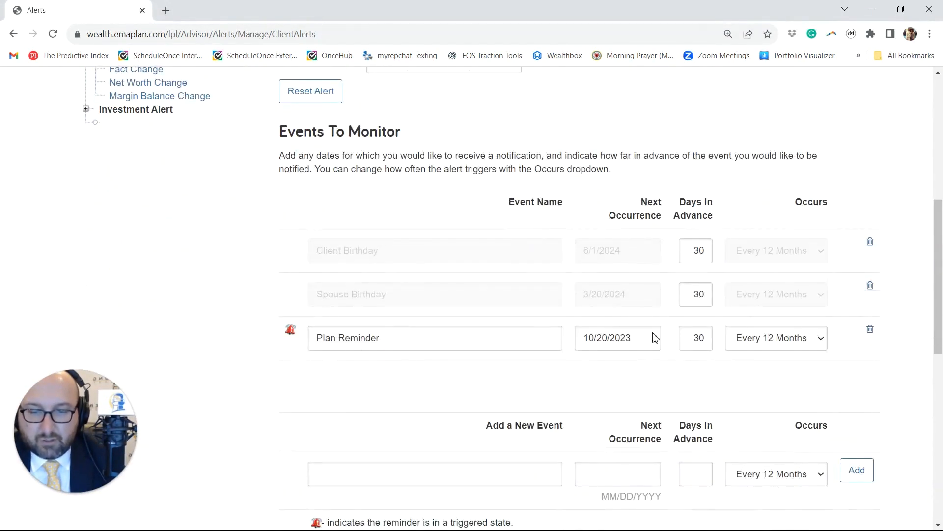
Step: Delete the Plan Reminder, Client Birthday and Spouse Birthday events from the Date Based Reminders alert
left_click(870, 329)
left_click(629, 231)
scroll(483, 298, "down", 6)
left_click(862, 303)
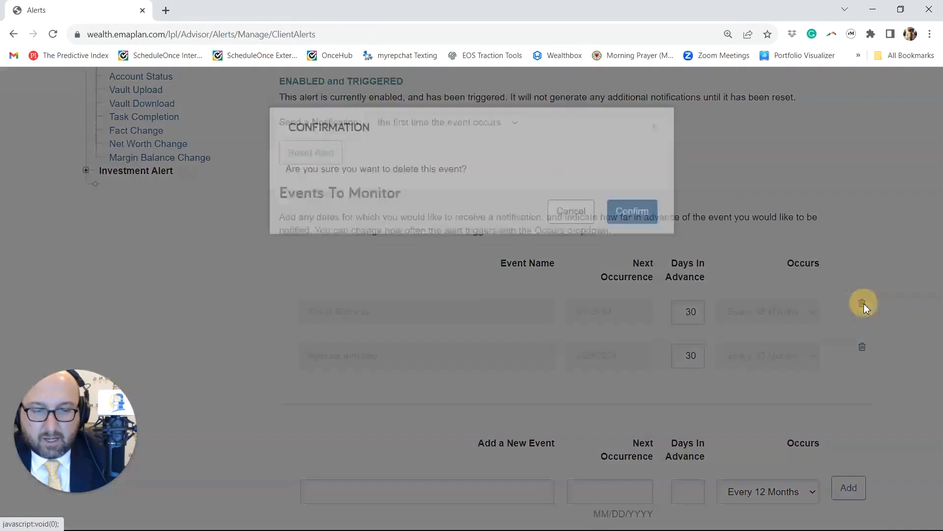
left_click(644, 243)
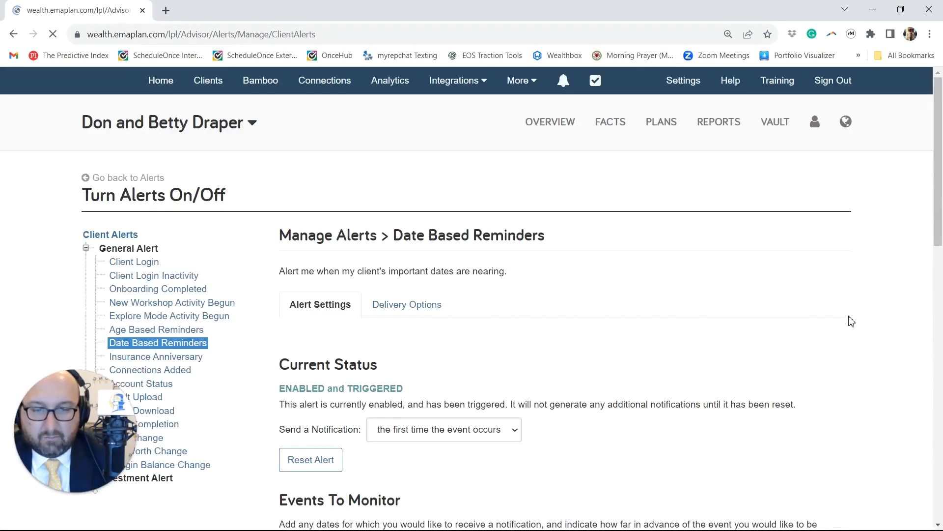
left_click(862, 304)
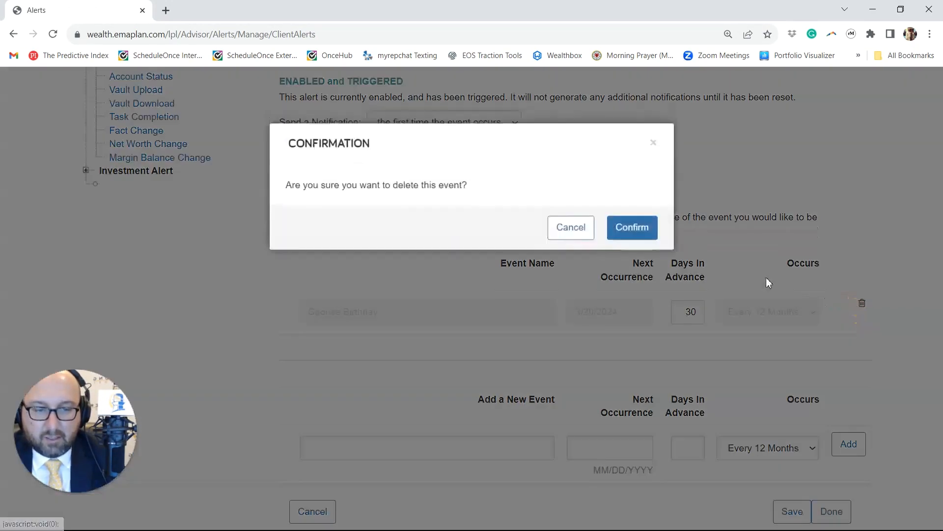
left_click(649, 240)
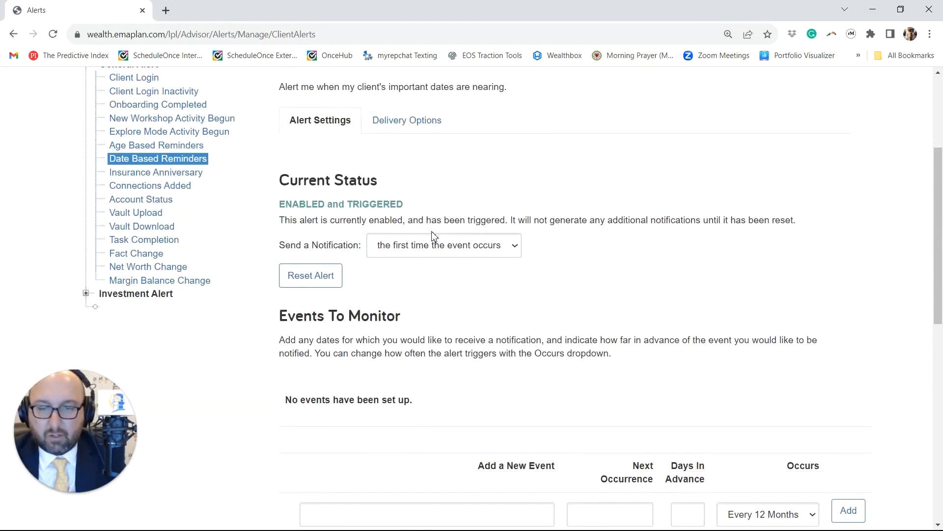
Step: Save the Date Based Reminders alert settings for all existing clients and confirm them as the default
scroll(428, 255, "down", 6)
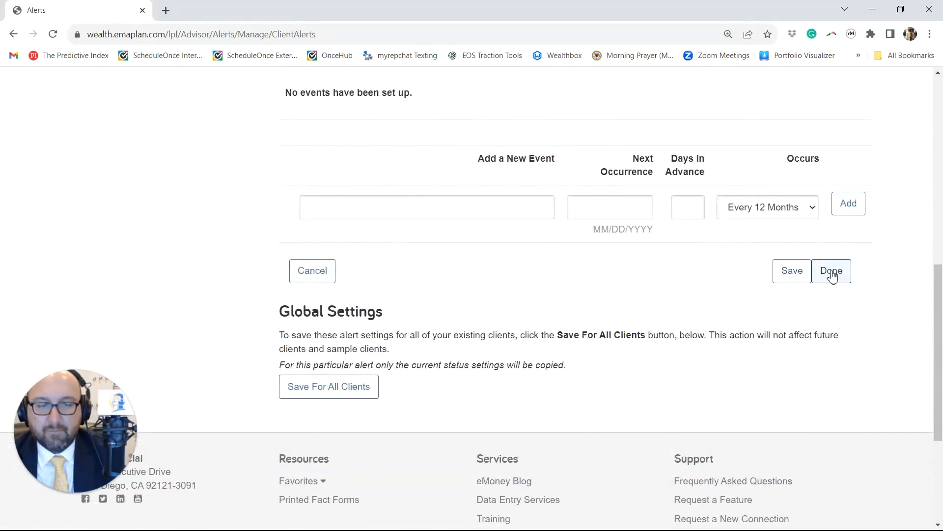
scroll(830, 276, "up", 2)
scroll(414, 358, "down", 2)
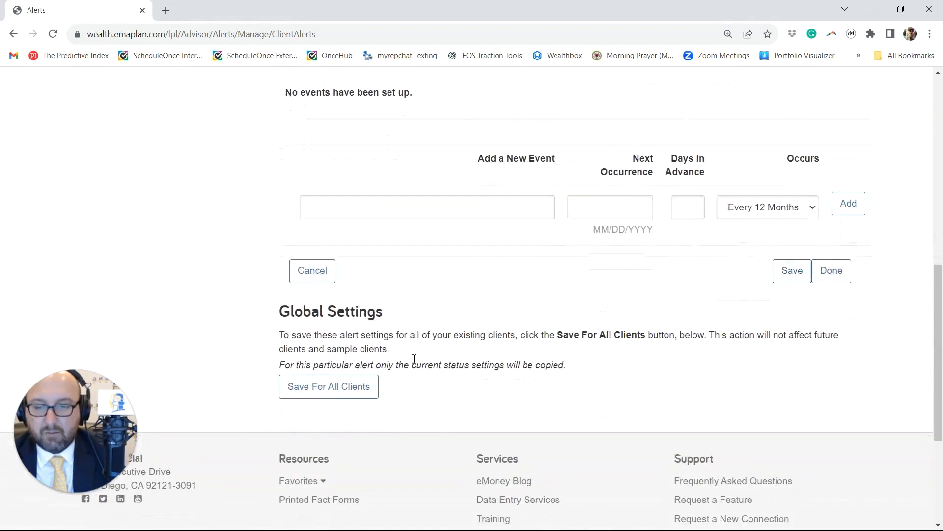
left_click(335, 386)
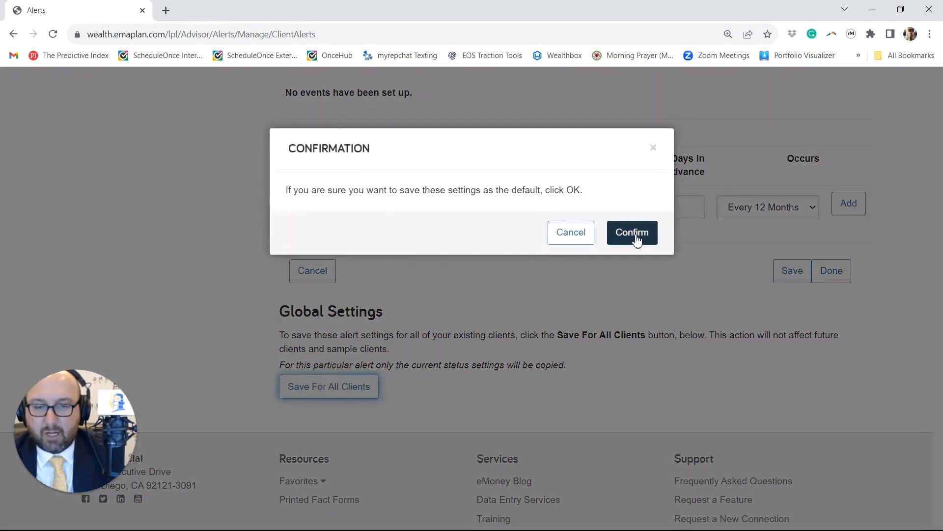
left_click(635, 238)
scroll(430, 359, "down", 2)
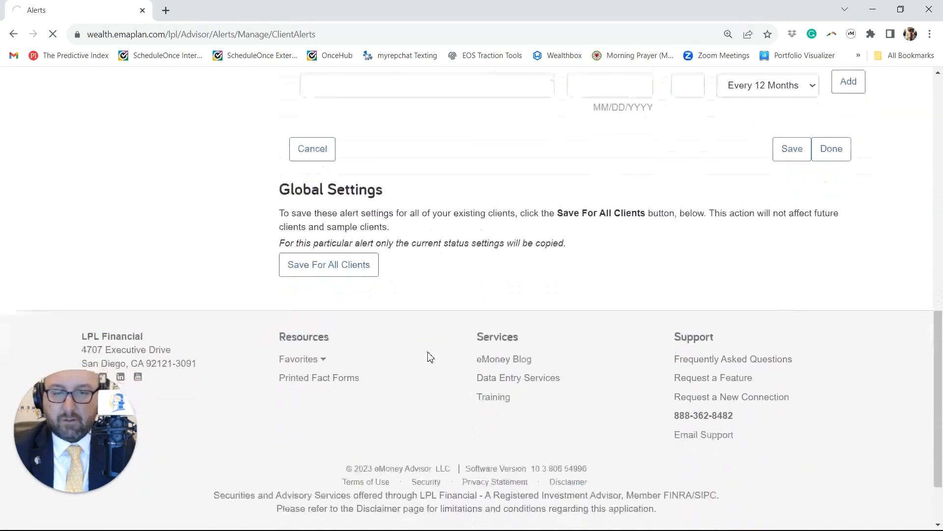
Step: Open the Insurance Anniversary alert and examine its status and the insurance policies available to monitor
scroll(427, 352, "up", 12)
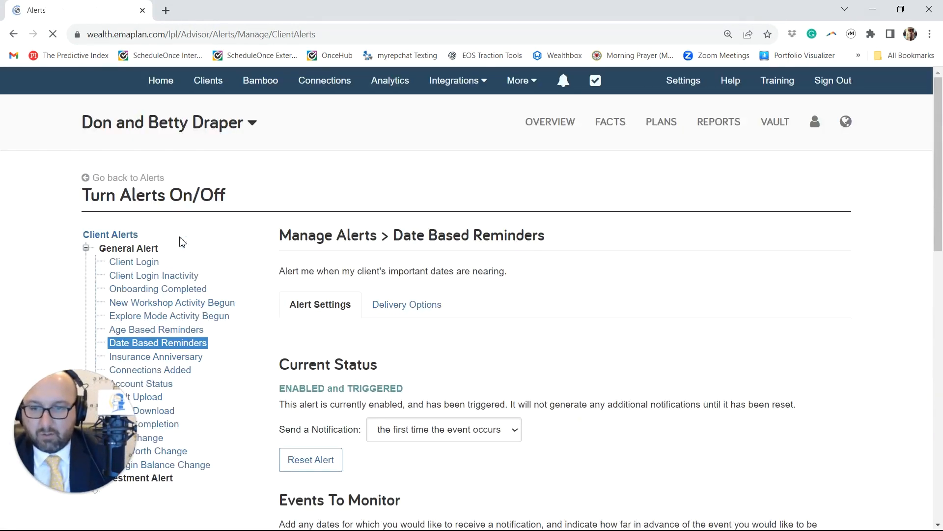
left_click(176, 361)
scroll(177, 364, "down", 3)
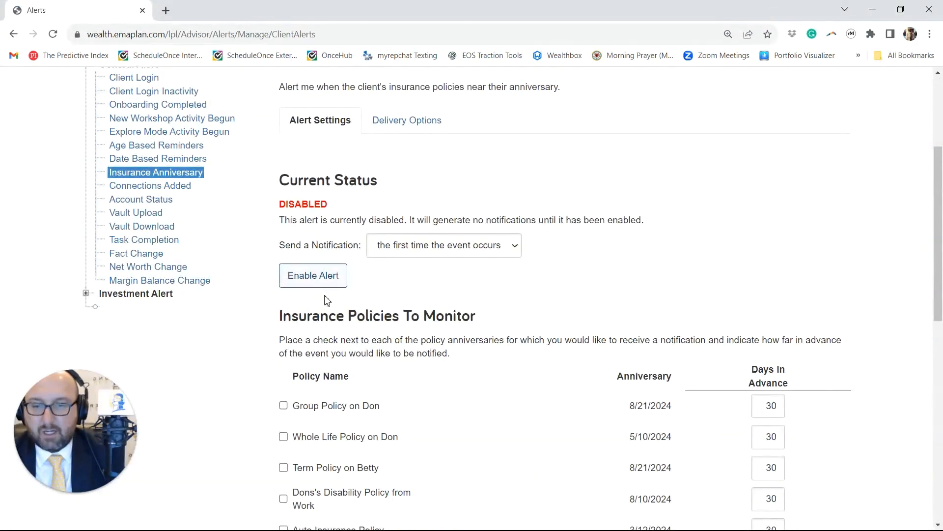
scroll(327, 301, "down", 3)
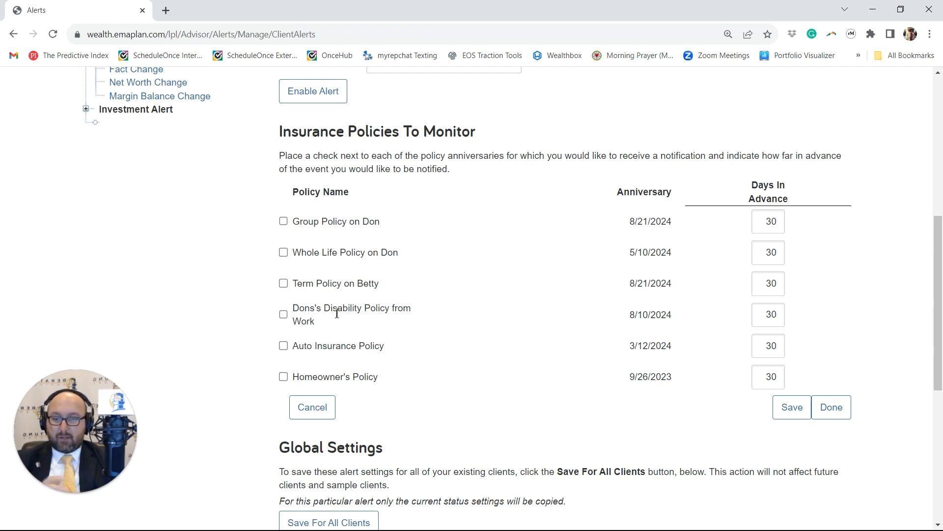
scroll(337, 313, "up", 6)
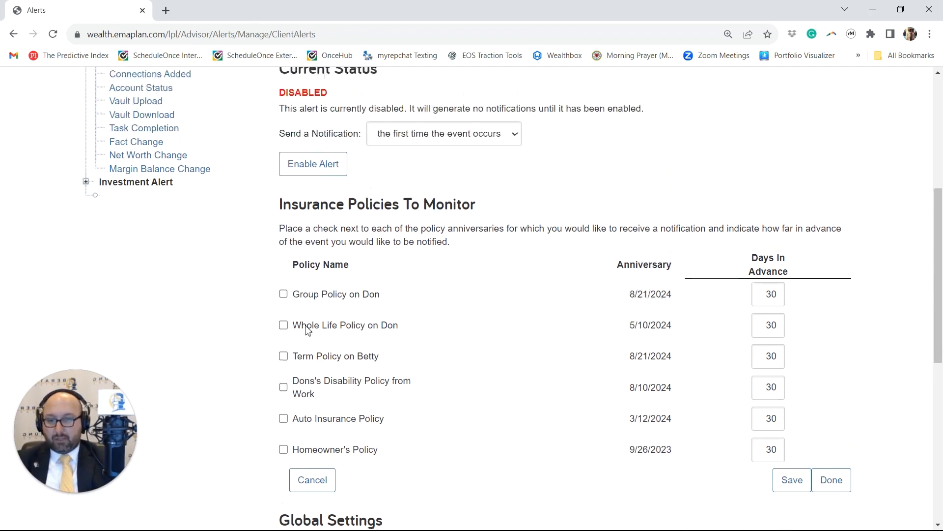
Step: Disable the Connections Added general alert for the sample client
left_click(158, 310)
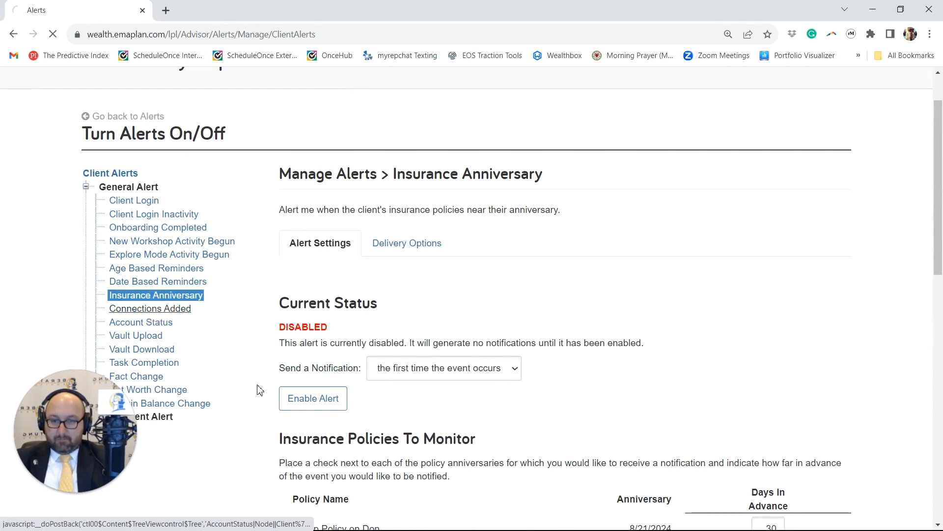
scroll(327, 308, "down", 2)
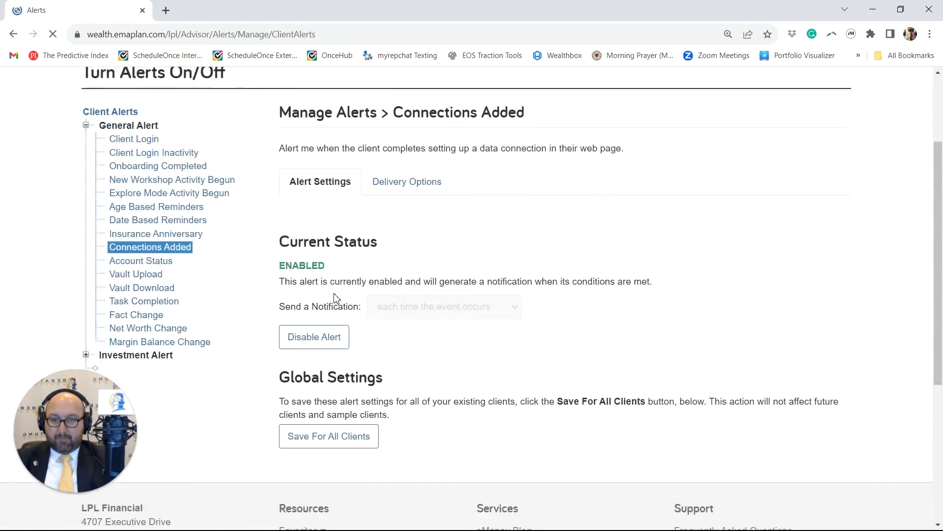
scroll(337, 295, "down", 3)
left_click(335, 153)
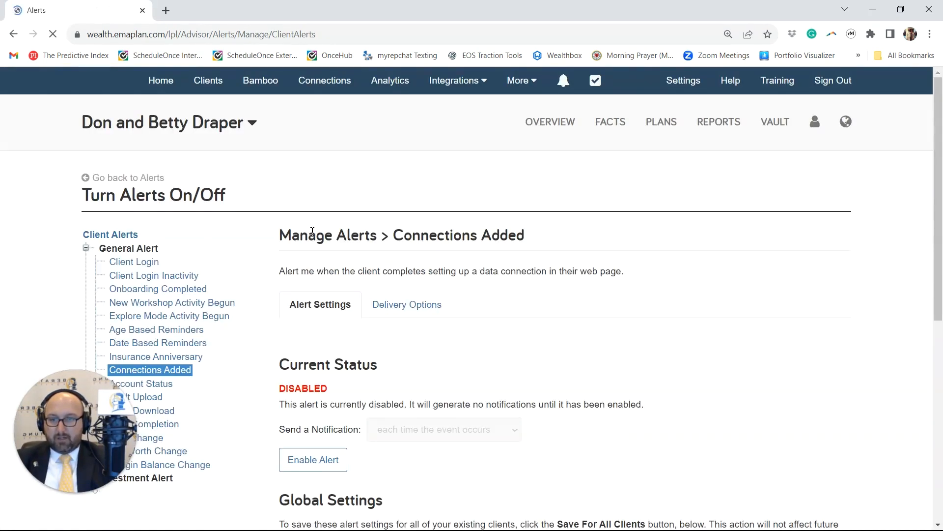
Step: Open the Account Status alert and examine its current status and the status types to monitor
scroll(190, 358, "down", 3)
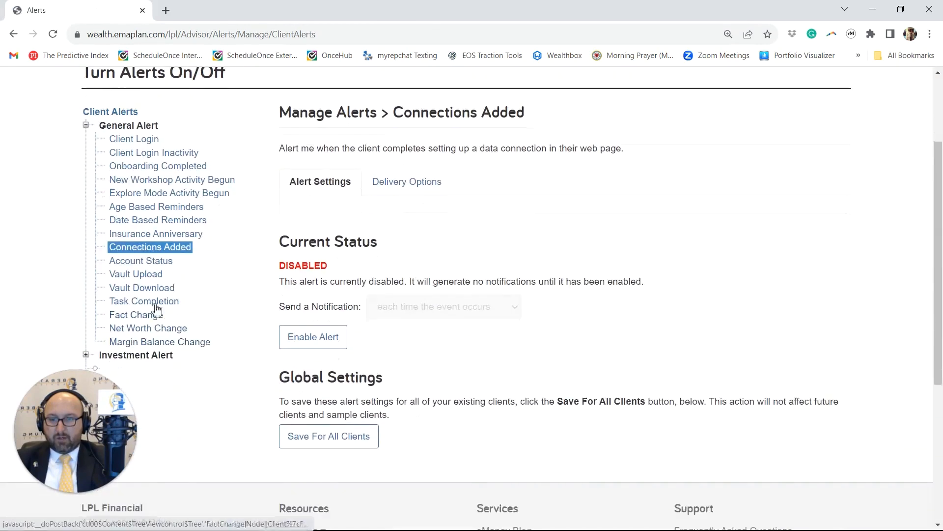
left_click(138, 262)
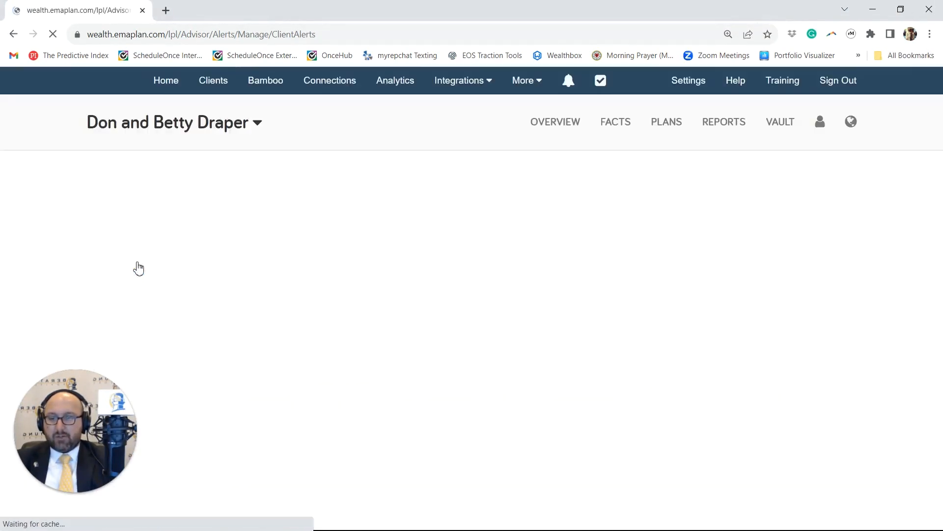
scroll(138, 267, "down", 2)
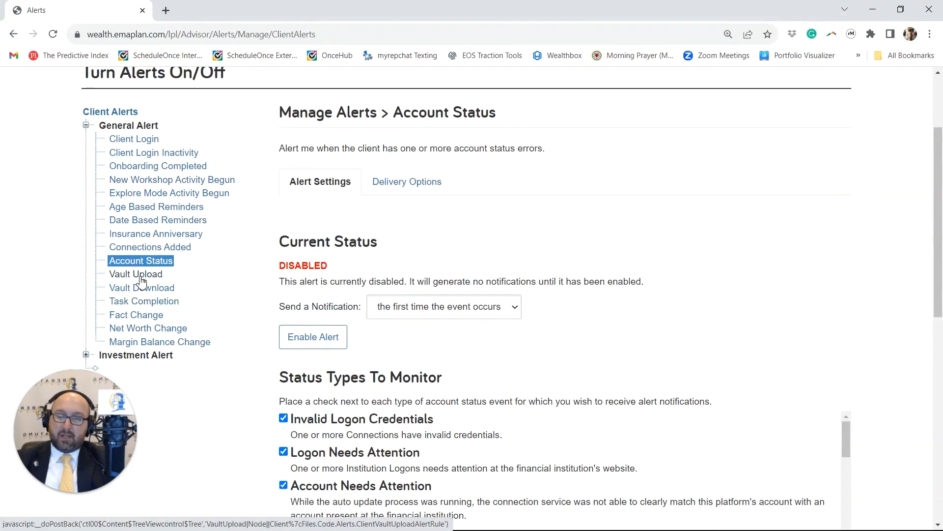
Step: Enable the Vault Upload general alert for the sample client
left_click(136, 274)
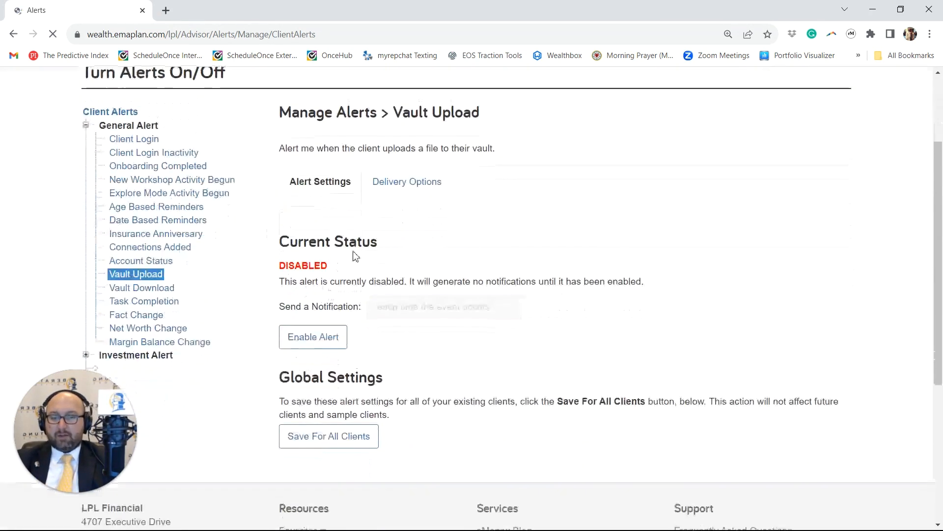
left_click(332, 335)
scroll(443, 249, "down", 5)
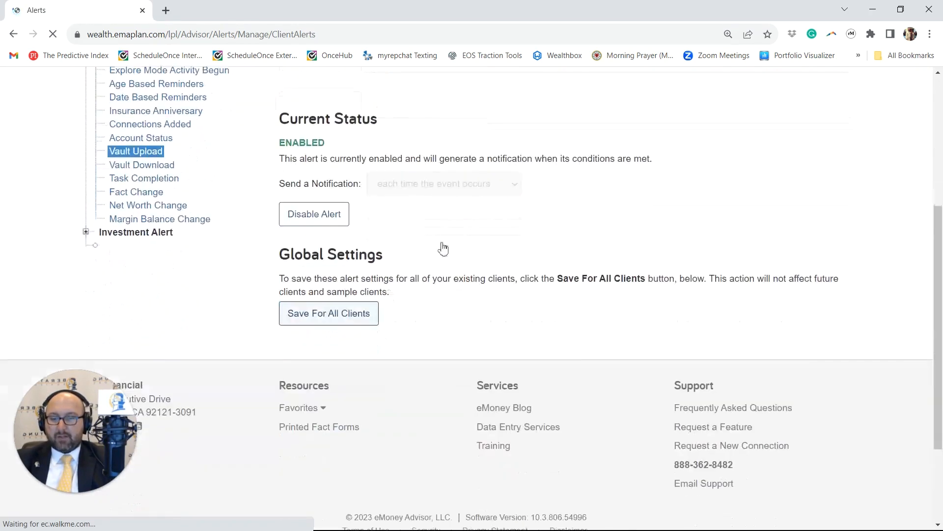
Step: In the Vault Upload alert's delivery options, select the advisor's name in the user list and add the advisor's email address as a recipient
scroll(400, 189, "up", 5)
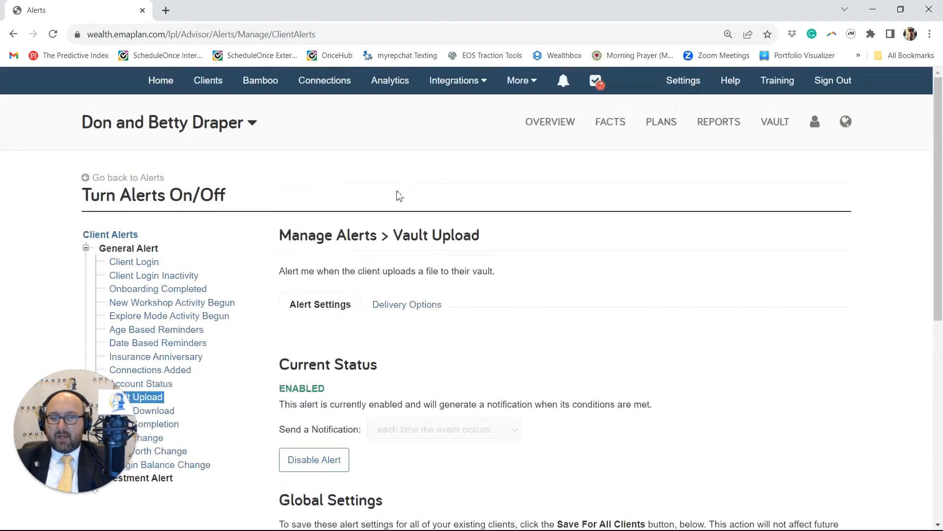
left_click(402, 315)
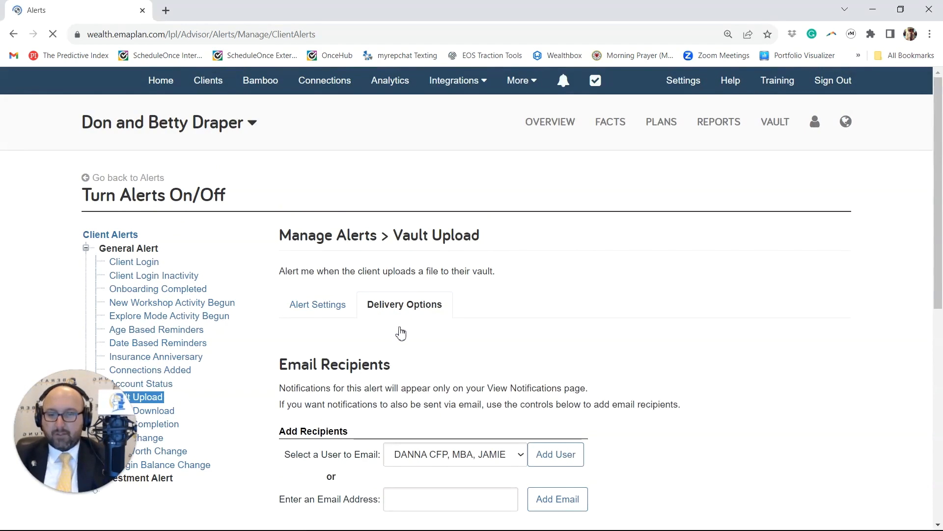
scroll(461, 367, "down", 3)
left_click(442, 270)
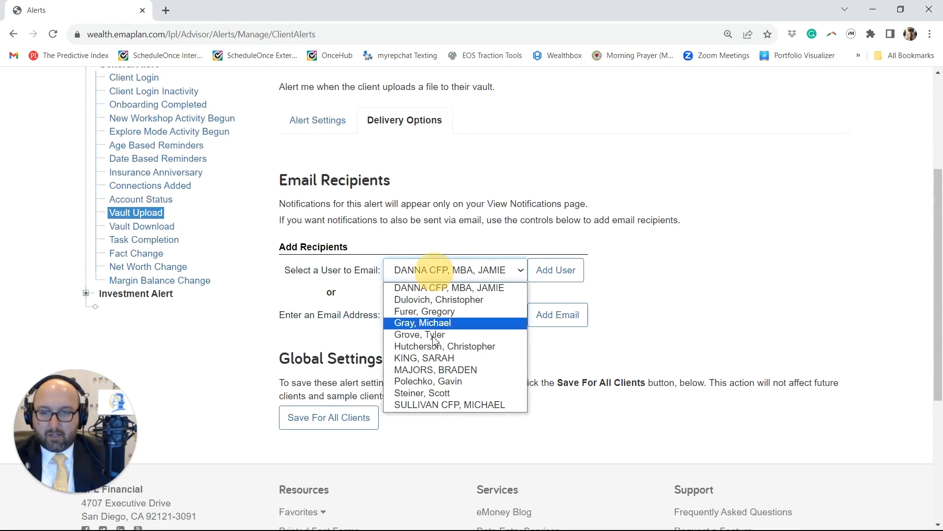
left_click(442, 311)
left_click(435, 321)
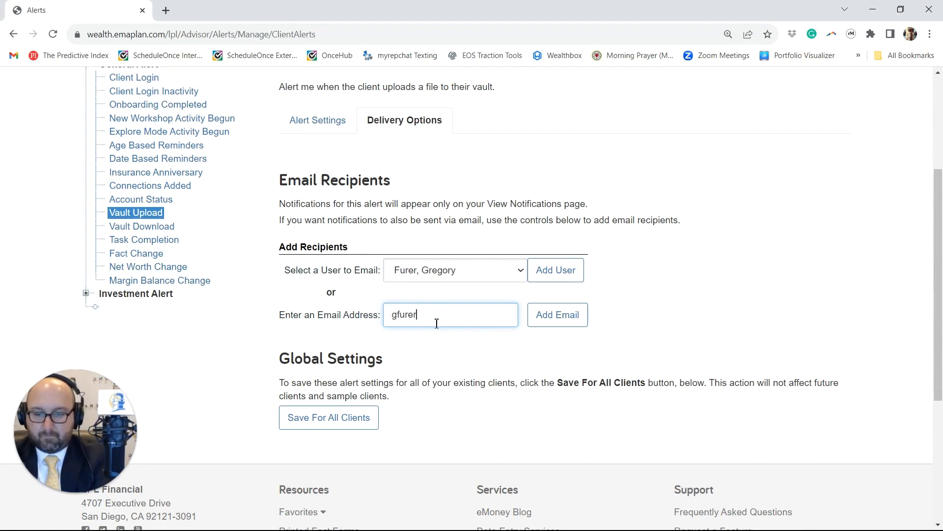
left_click(543, 329)
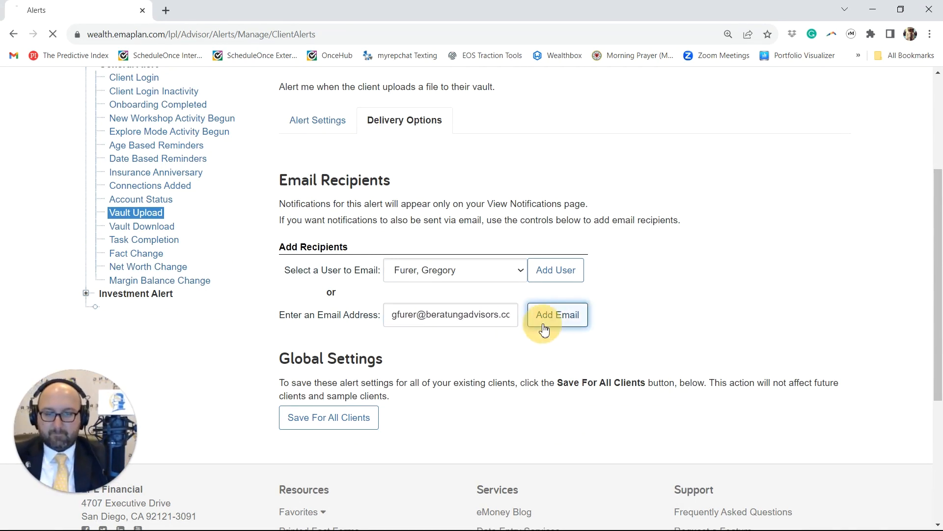
Step: Save the Vault Upload alert settings for all existing clients
scroll(396, 366, "down", 6)
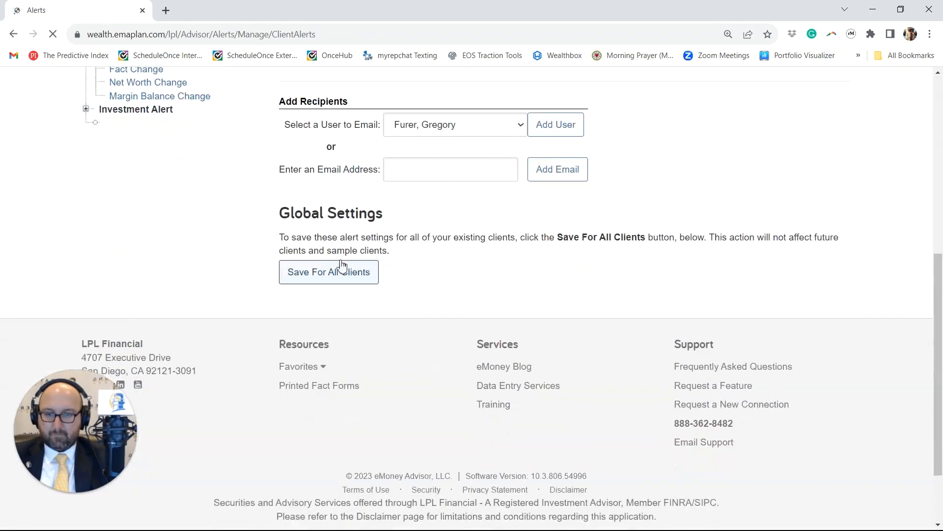
left_click(333, 272)
left_click(638, 235)
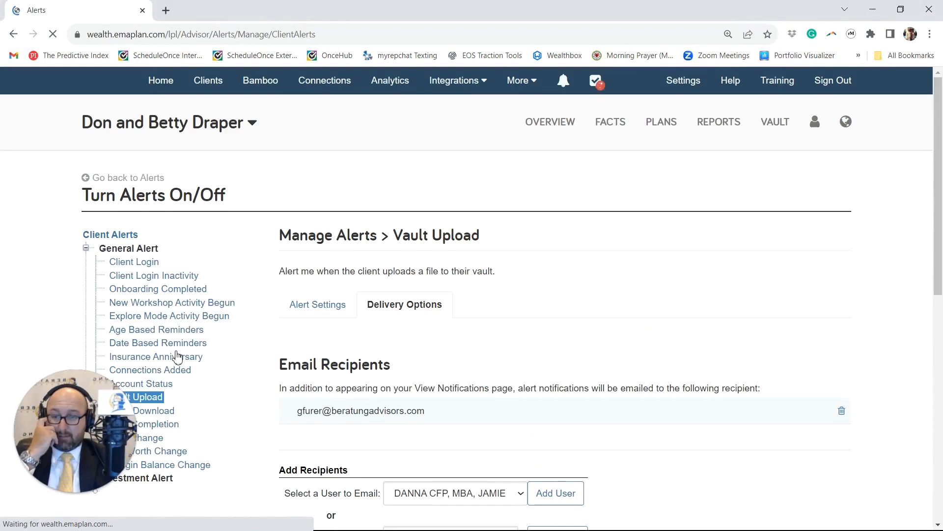
Step: Open the Vault Download, Task Completion and Fact Change general alerts and examine the settings and current status of each
scroll(178, 356, "down", 4)
left_click(156, 227)
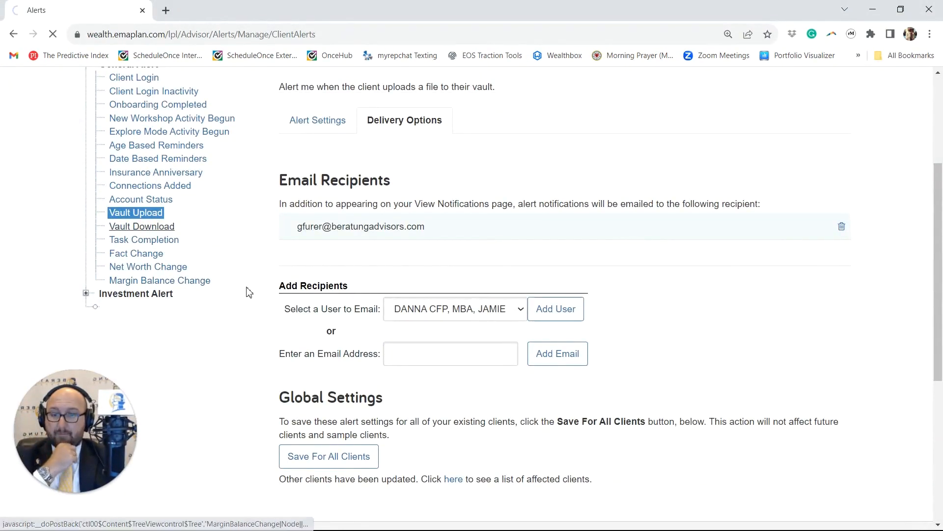
scroll(319, 295, "up", 3)
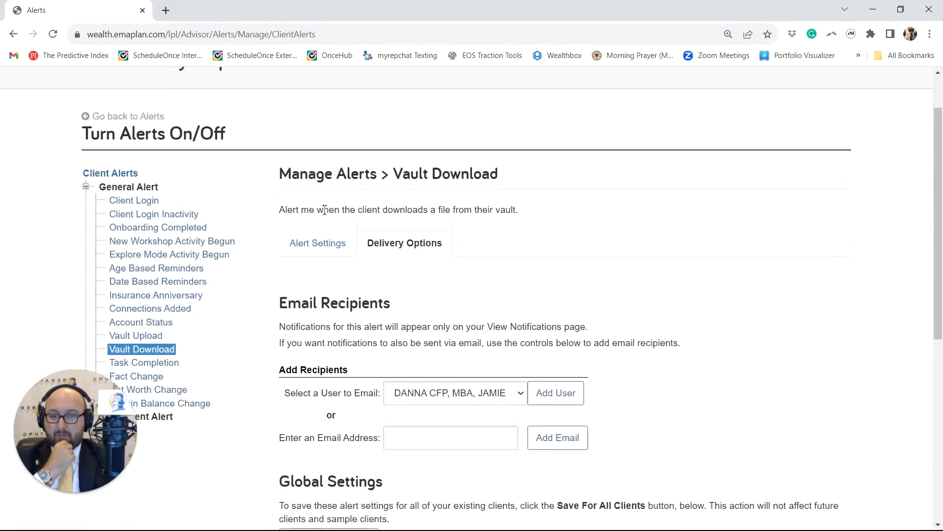
left_click(317, 243)
scroll(320, 358, "down", 4)
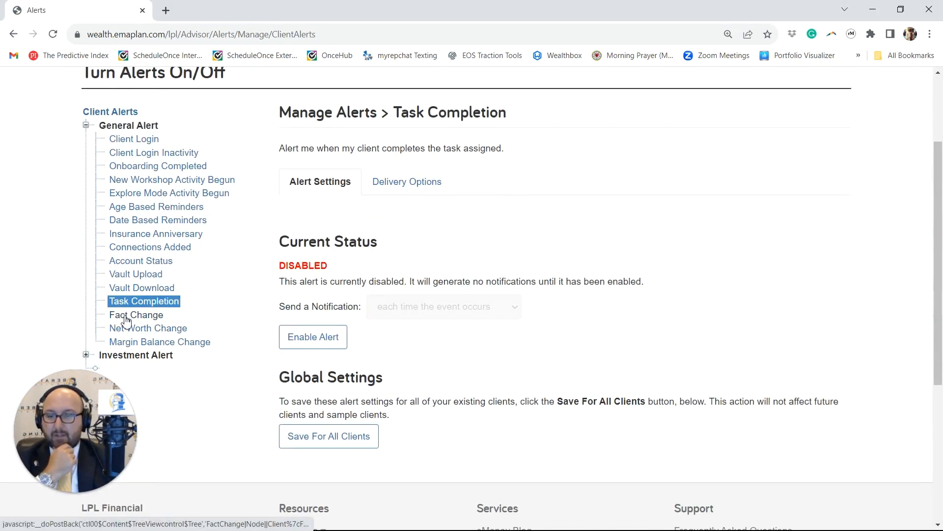
left_click(126, 317)
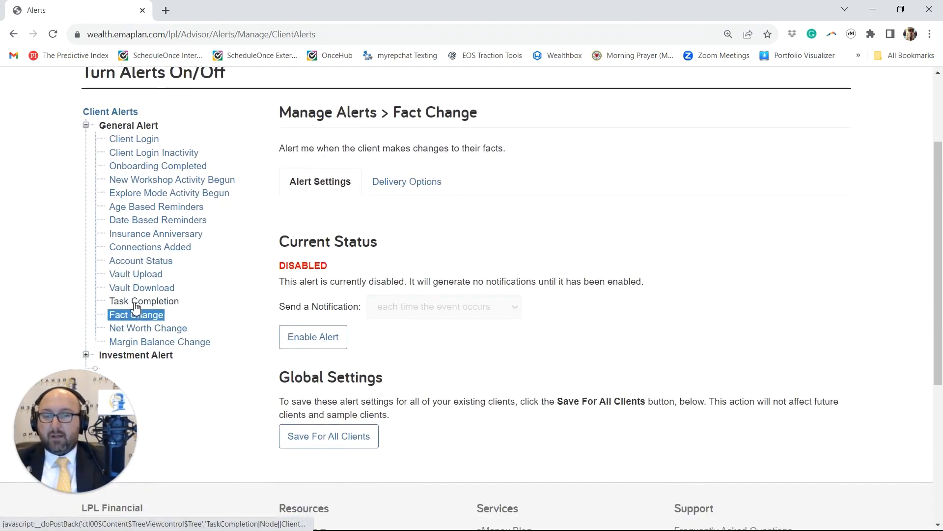
scroll(133, 307, "down", 3)
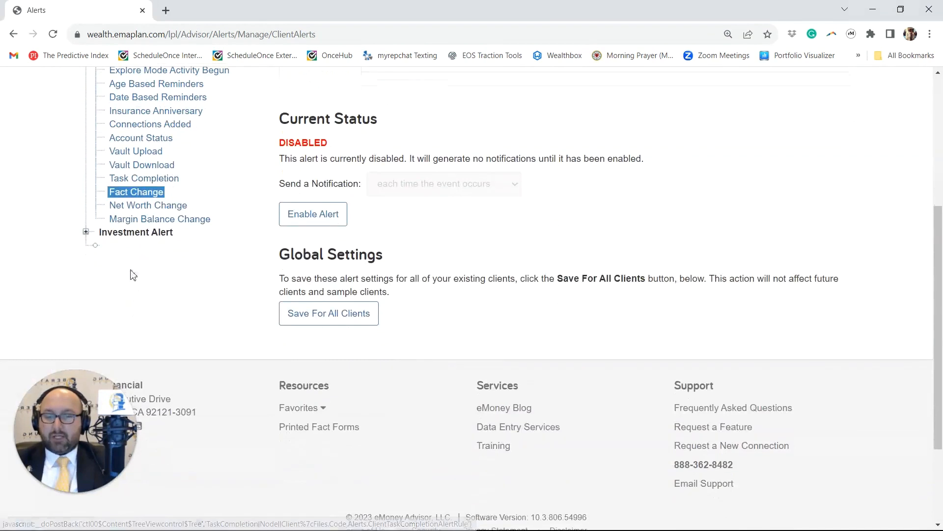
Step: Open the Net Worth Change and Margin Balance Change alerts and examine their status, percentage thresholds and minimum and maximum value options
left_click(126, 209)
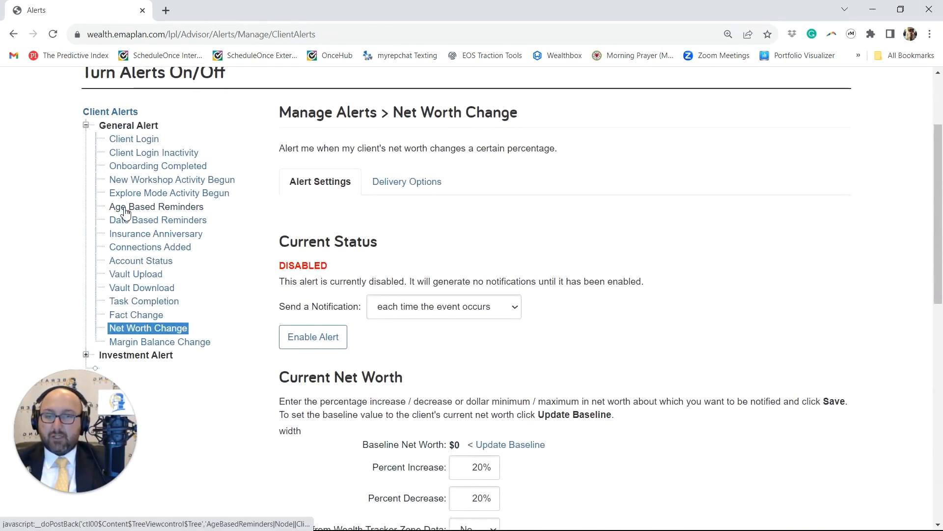
scroll(125, 211, "down", 3)
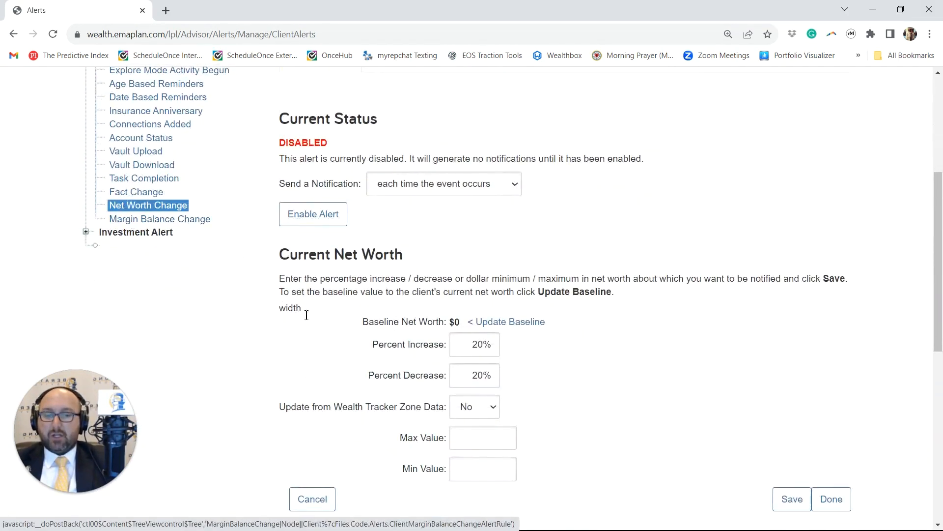
scroll(290, 300, "down", 3)
left_click_drag(473, 223, 502, 225)
left_click(559, 268)
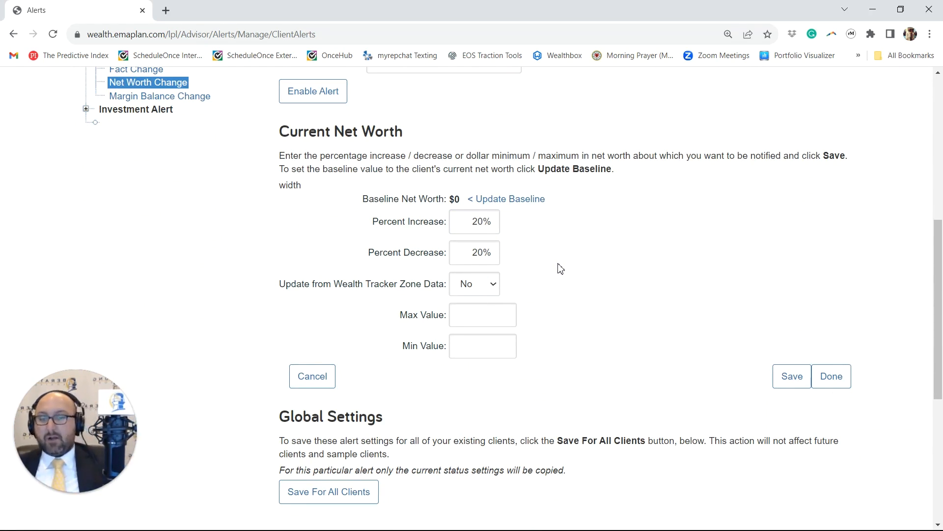
scroll(561, 269, "down", 2)
scroll(561, 265, "up", 4)
scroll(562, 265, "down", 6)
scroll(562, 265, "up", 5)
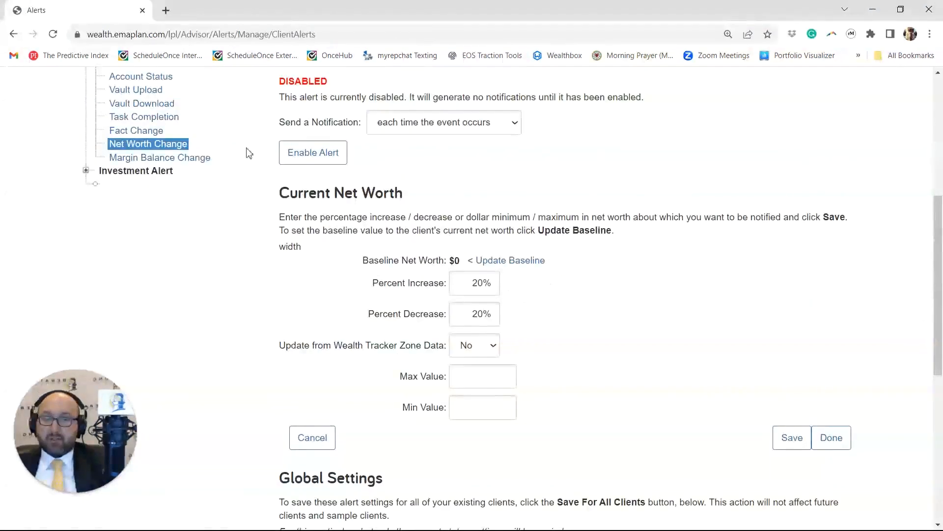
left_click(196, 162)
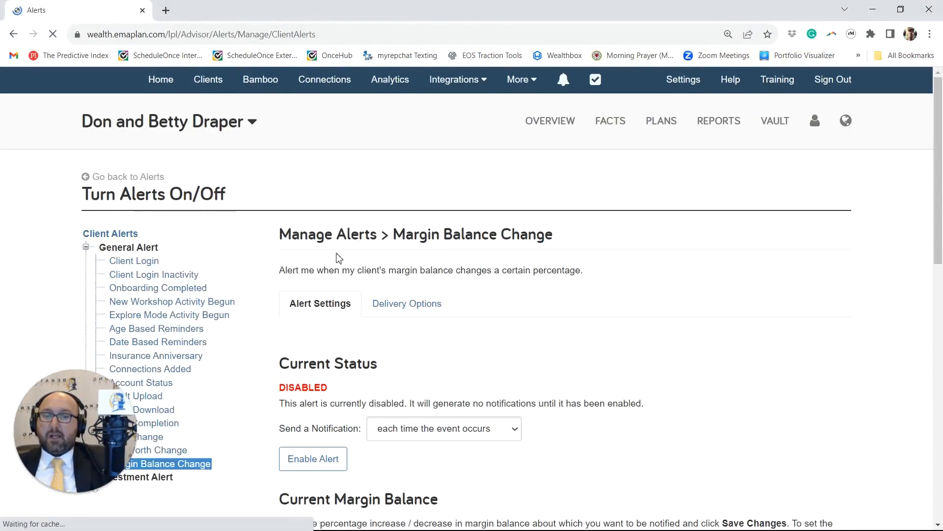
scroll(344, 258, "down", 6)
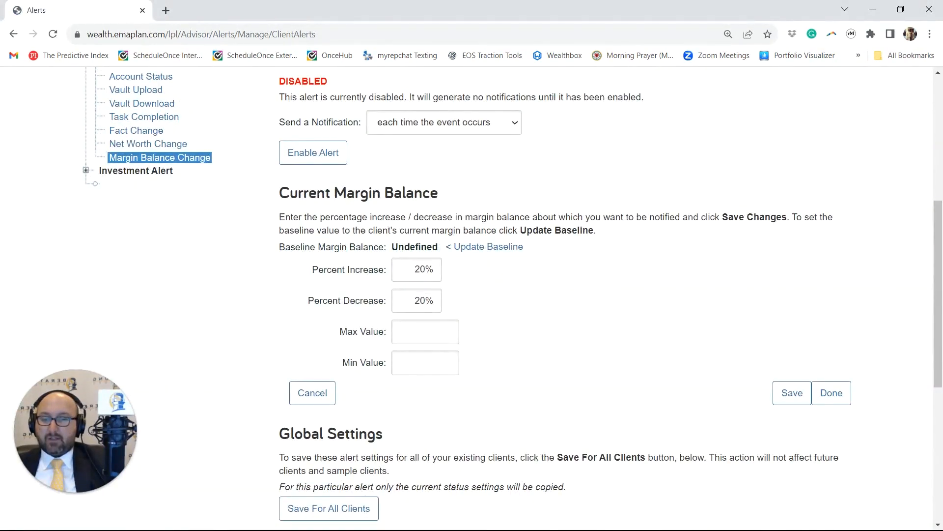
Step: Go through the investment alerts from Asset Value Change to Stock Option Vesting and examine what each one monitors and its status
left_click(86, 171)
left_click(169, 185)
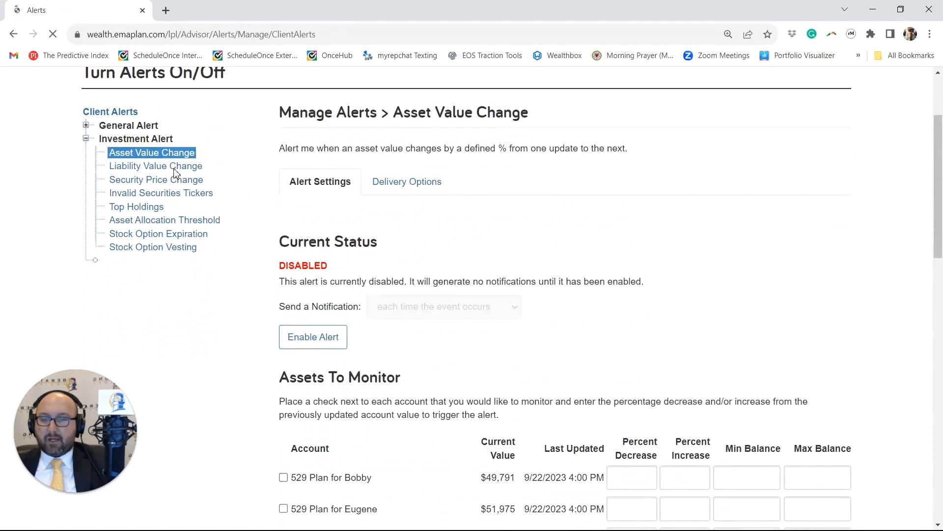
left_click(178, 167)
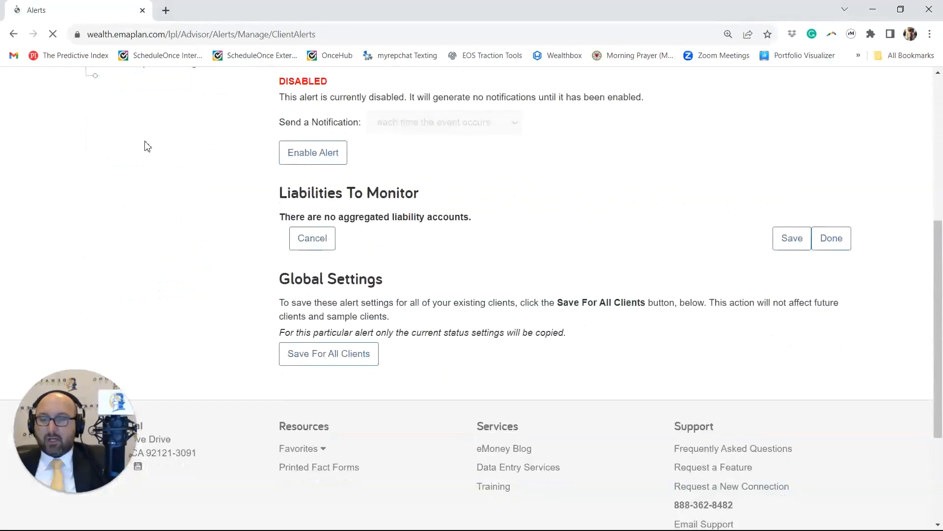
left_click(162, 181)
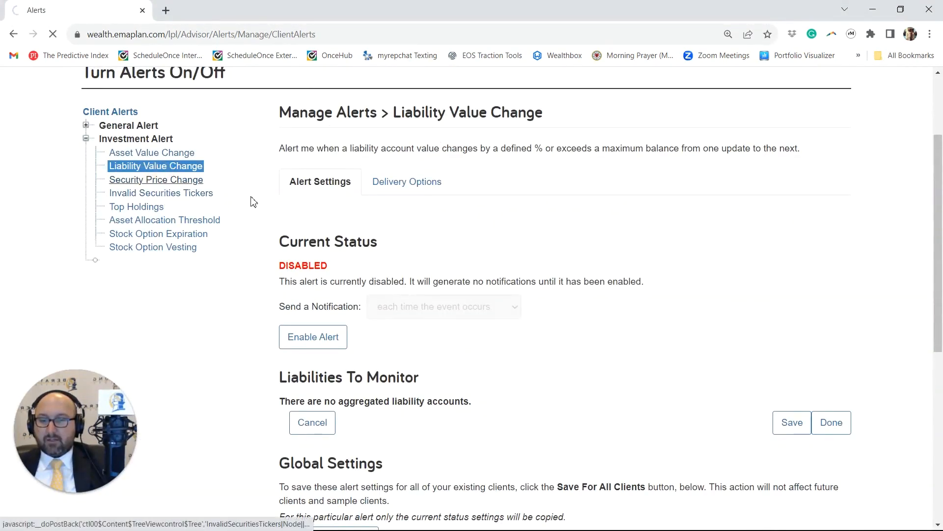
left_click(157, 131)
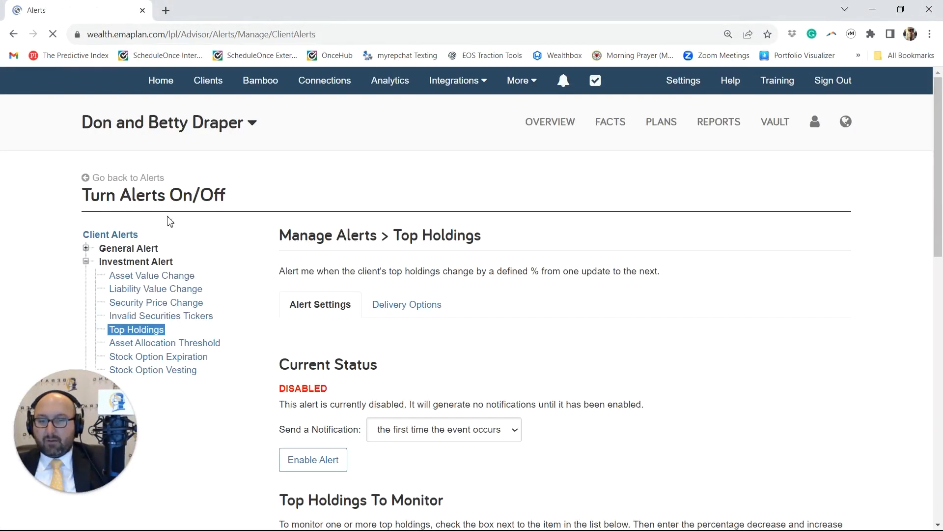
left_click(165, 347)
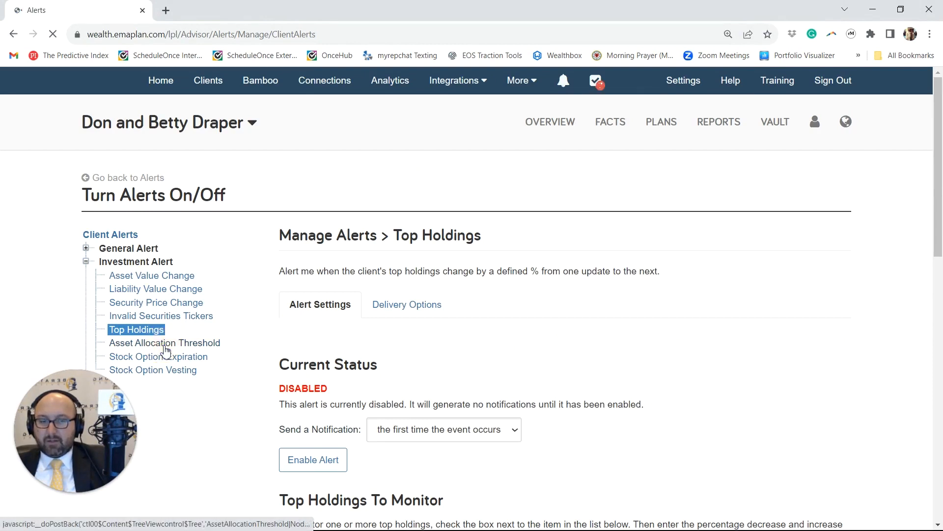
left_click(168, 363)
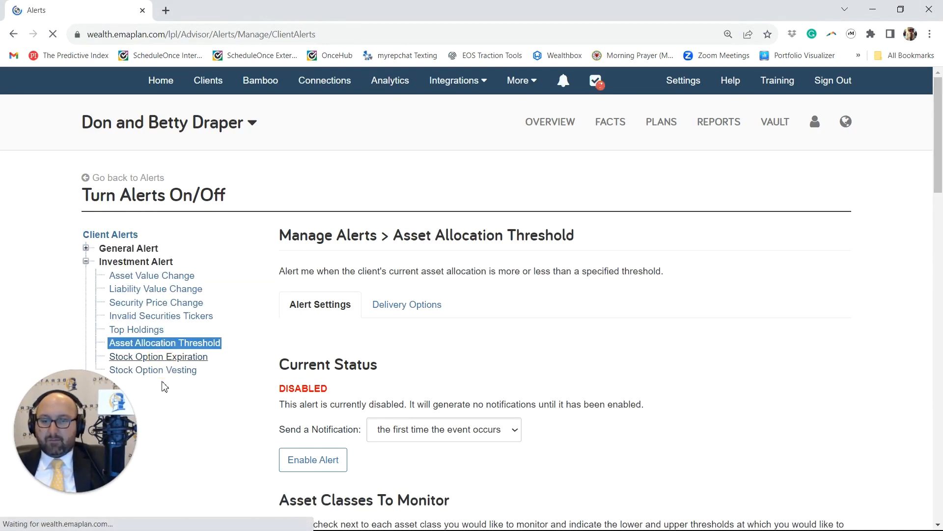
left_click(165, 374)
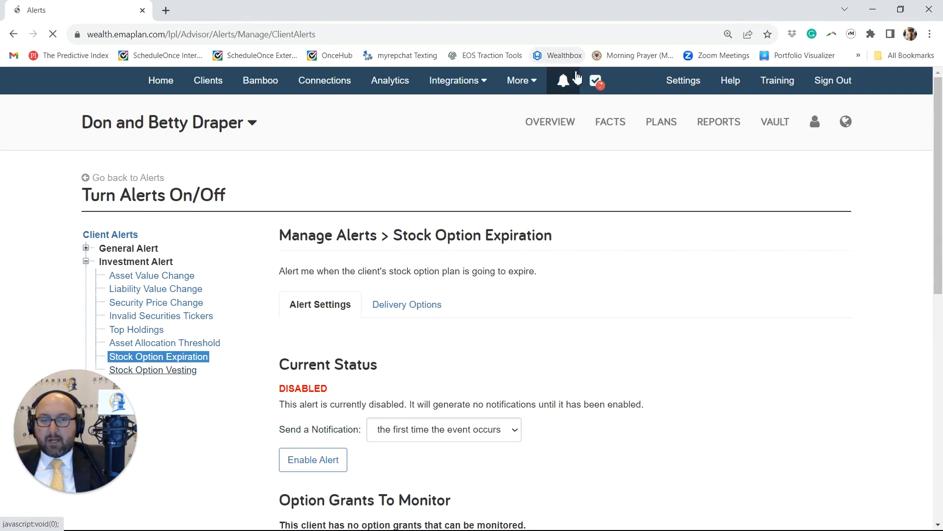
Step: Open the full list of alerts for the advisor and all clients and look through its entries
left_click(564, 80)
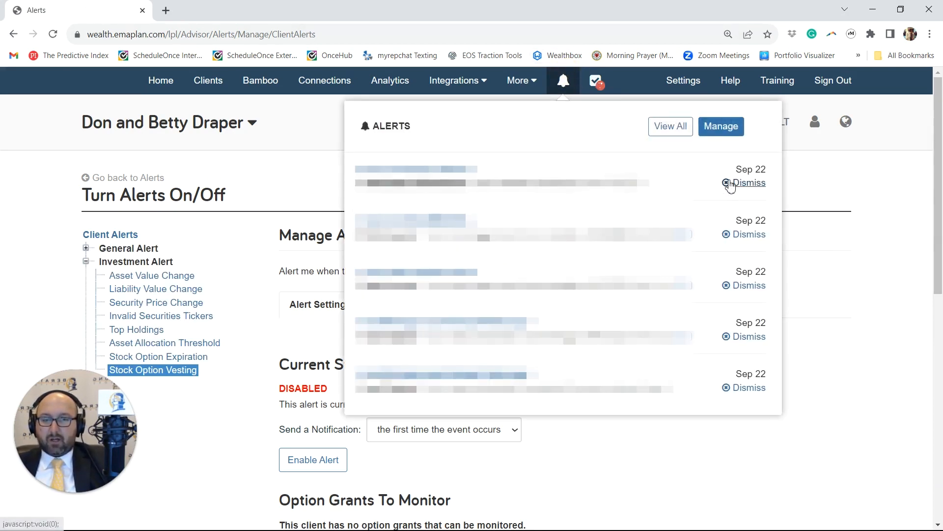
left_click(677, 133)
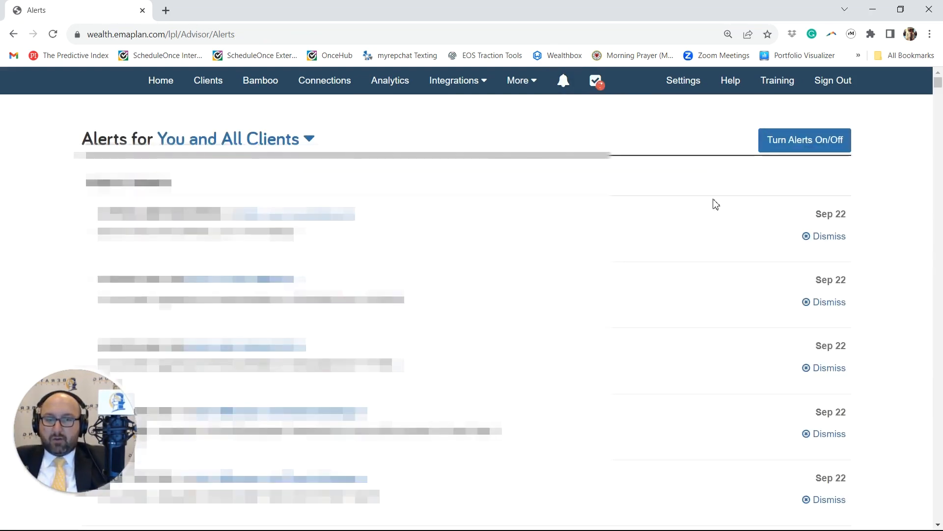
scroll(717, 207, "down", 1)
scroll(738, 172, "up", 1)
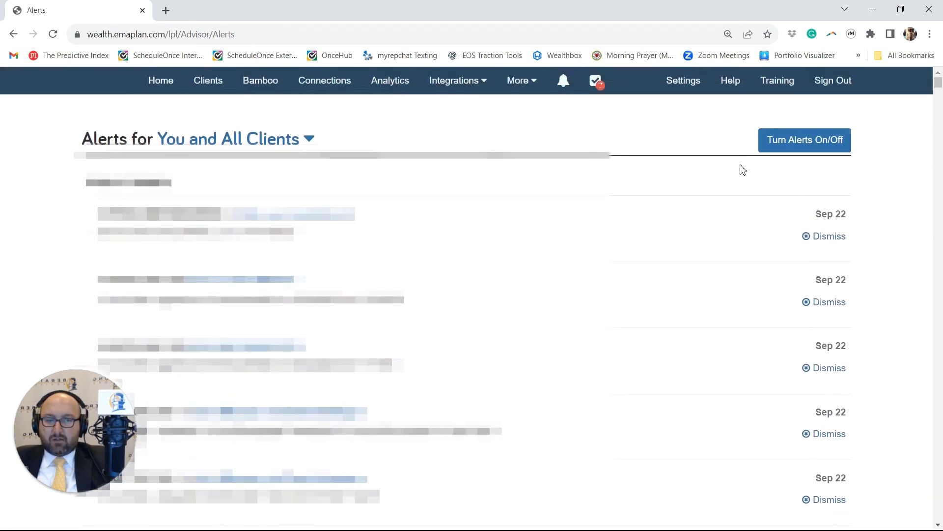